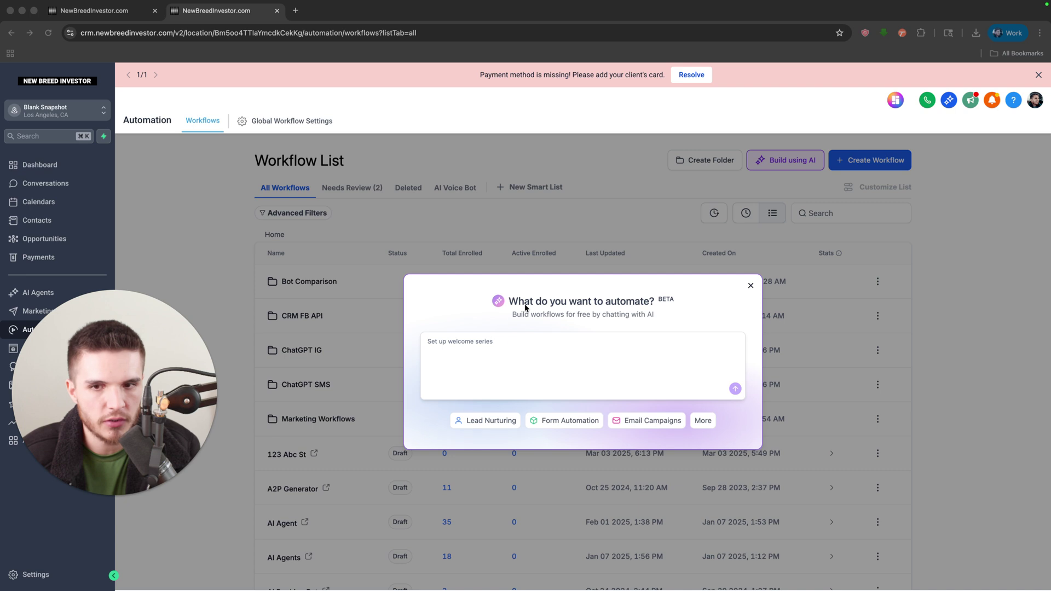
- Start the AI workflow prompt, changing the counts to 5 SMS and 5 email messages
left_click(501, 342)
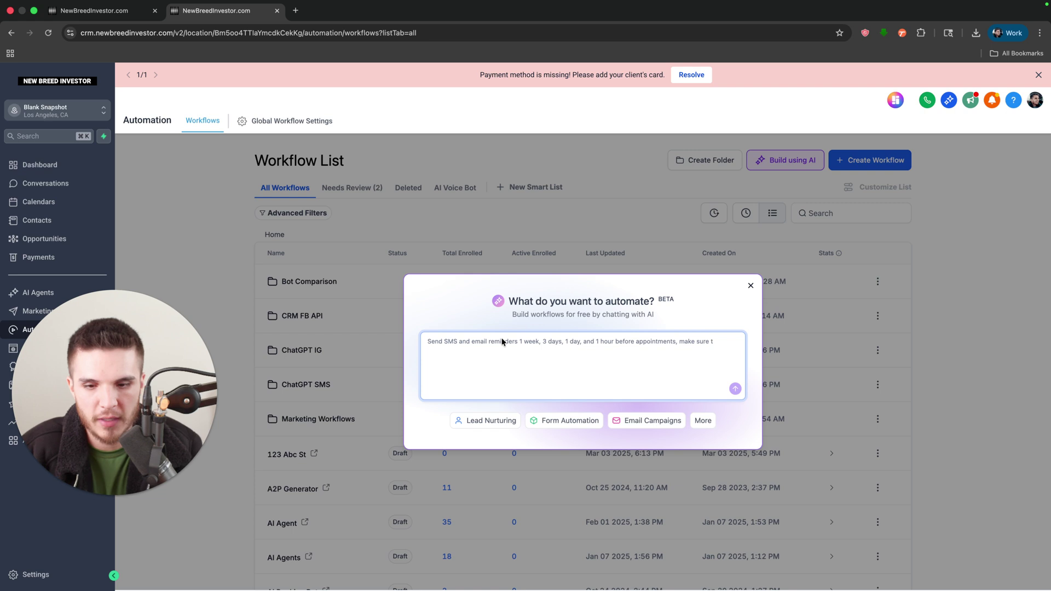
type("Wr")
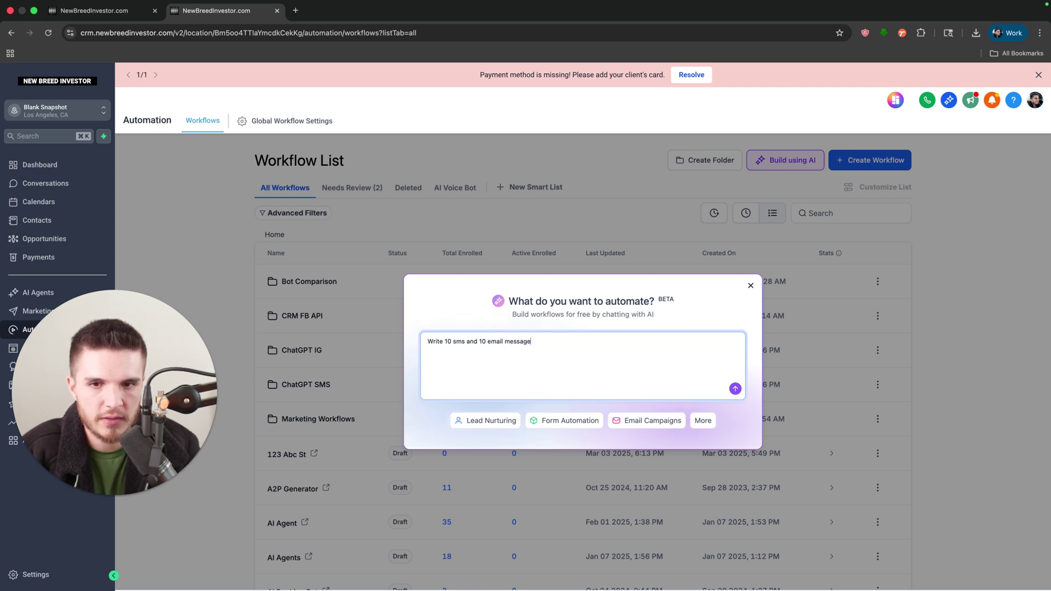
double_click(447, 341)
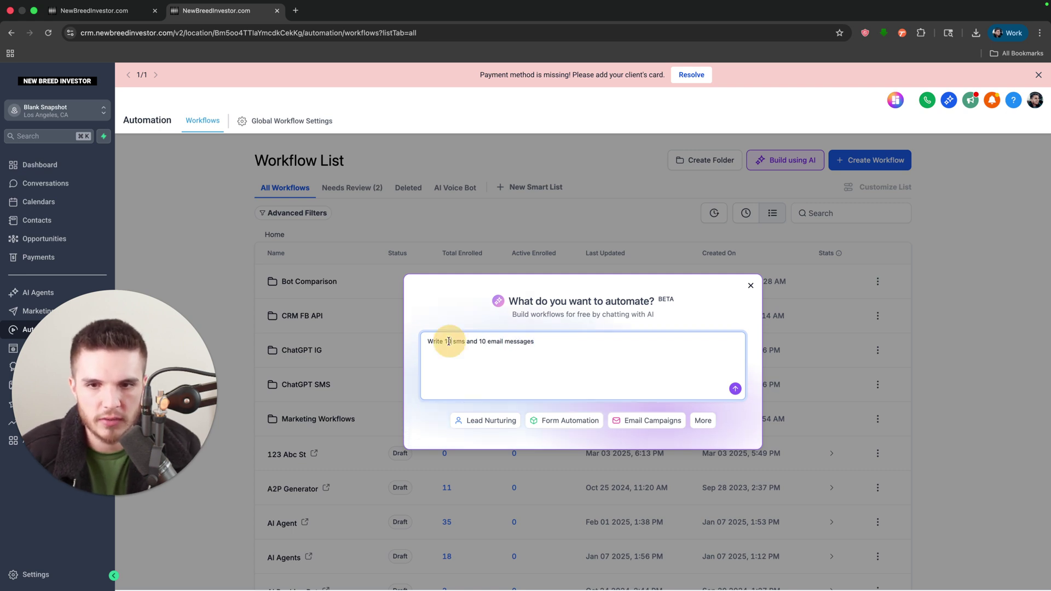
key("BackSpace")
type("5")
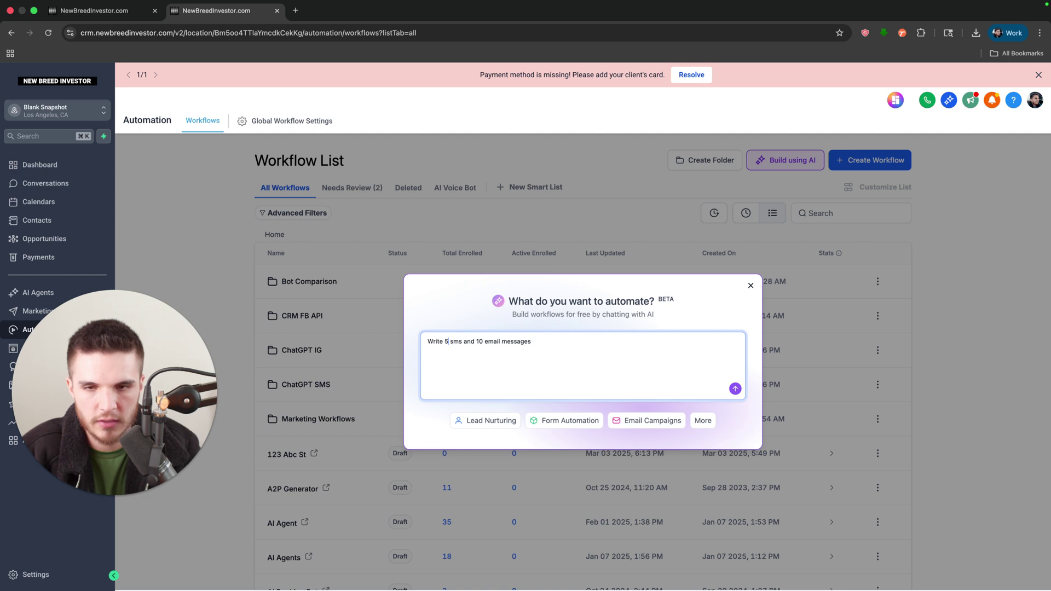
double_click(483, 339)
type("5")
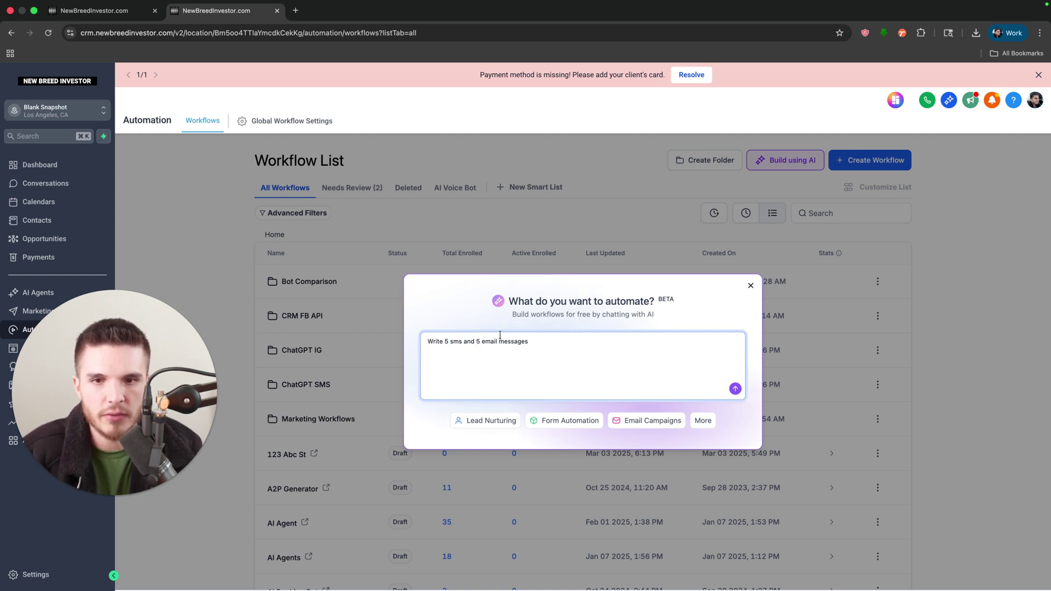
- Add the free plumbing quote context plus the sms 1, email 1 and wait 3 days lines
left_click(540, 344)
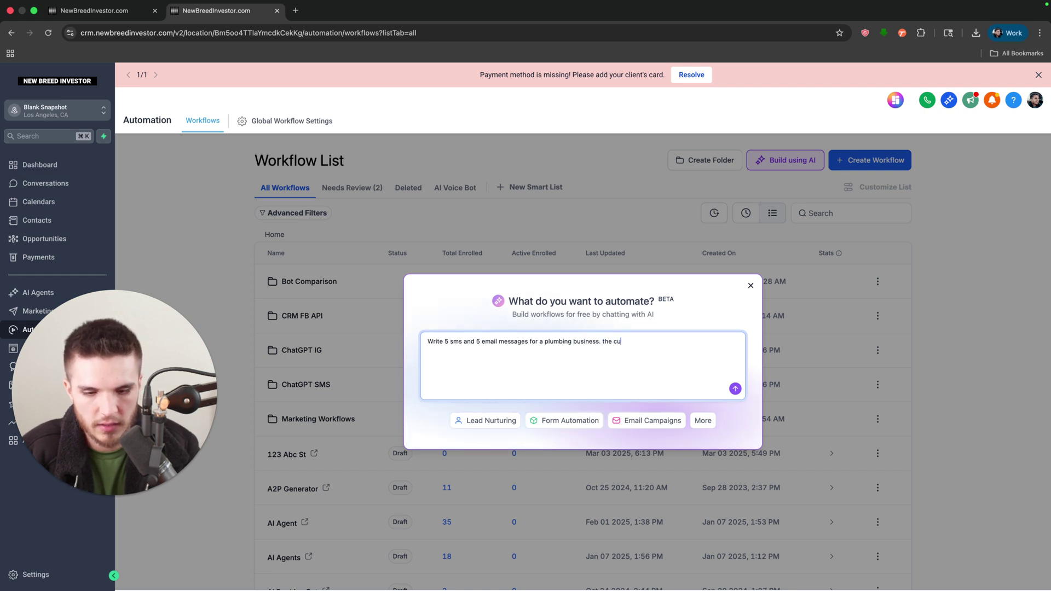
type("d about")
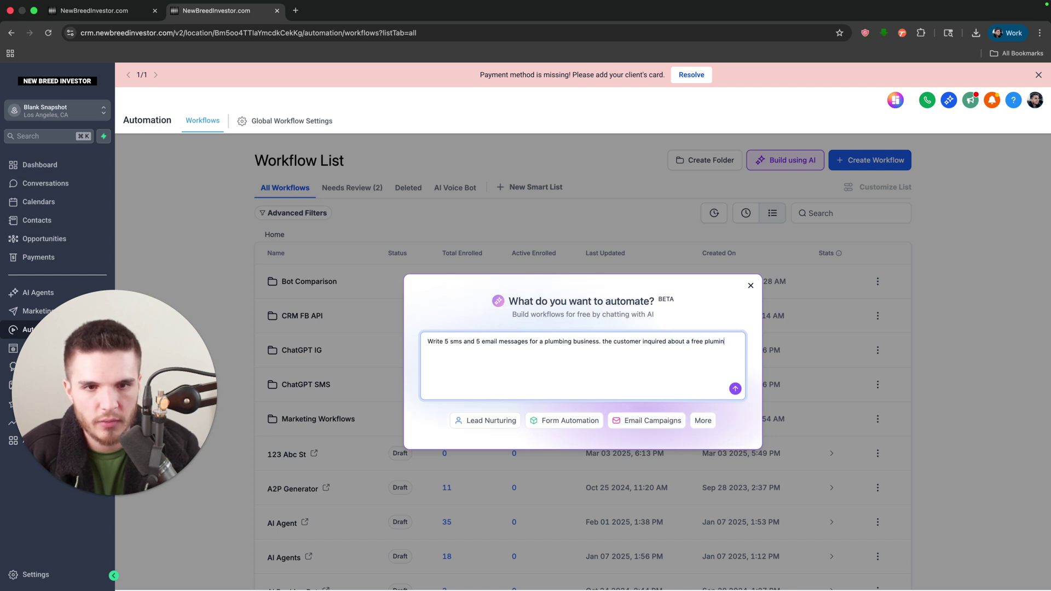
type(" a free plumbing quote.")
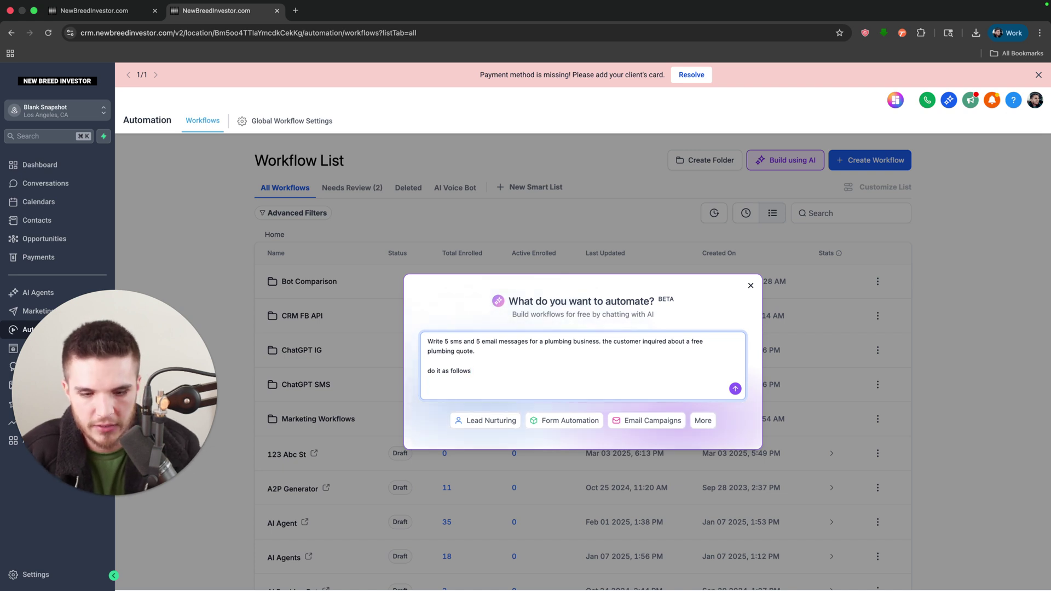
key("shift+Return")
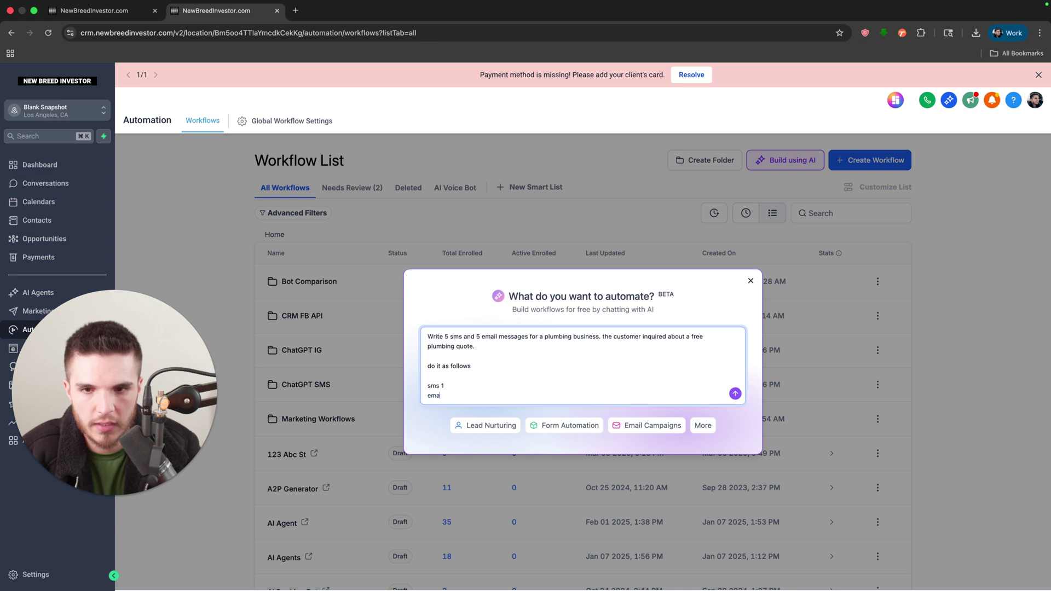
type("email 1")
key("shift+Return")
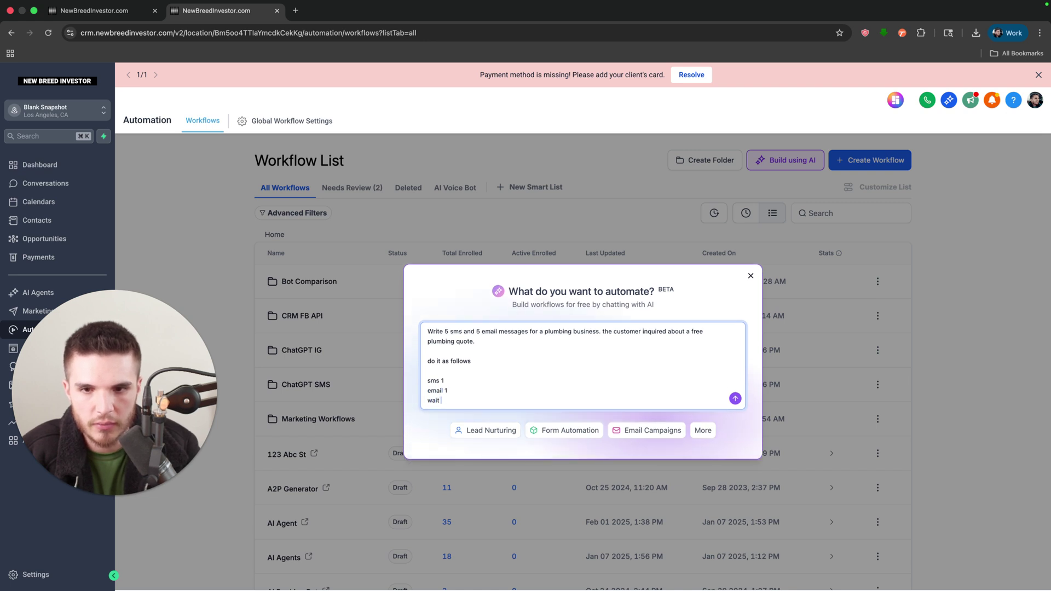
type("wait 3 days")
- Add the sms 2 and email 2 lines and submit the prompt to the AI builder
key("shift+Return")
key("shift+Return")
type("s")
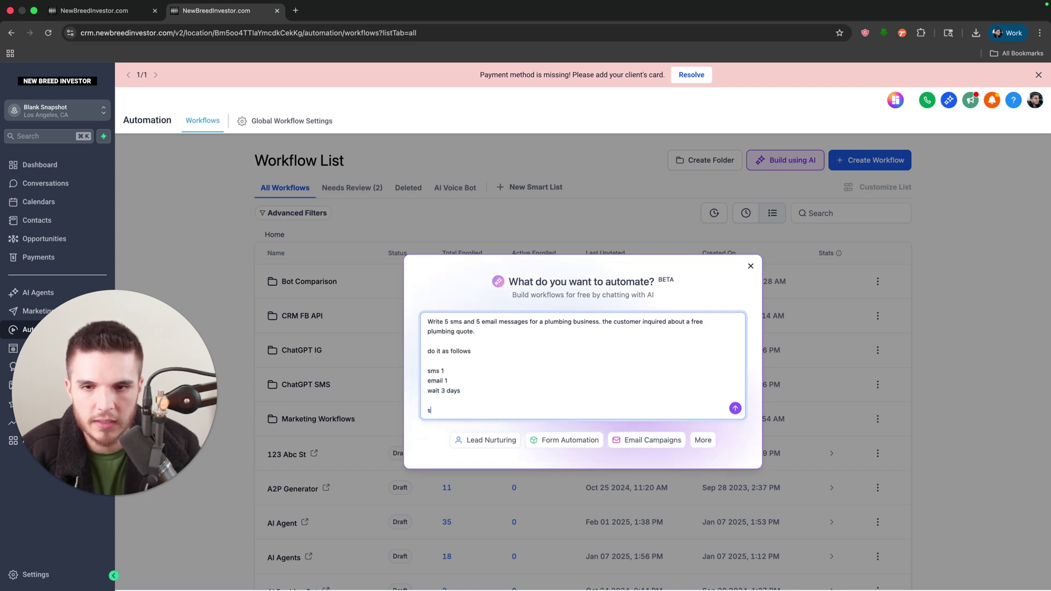
type("ms 2")
key("shift+Return")
type("email ")
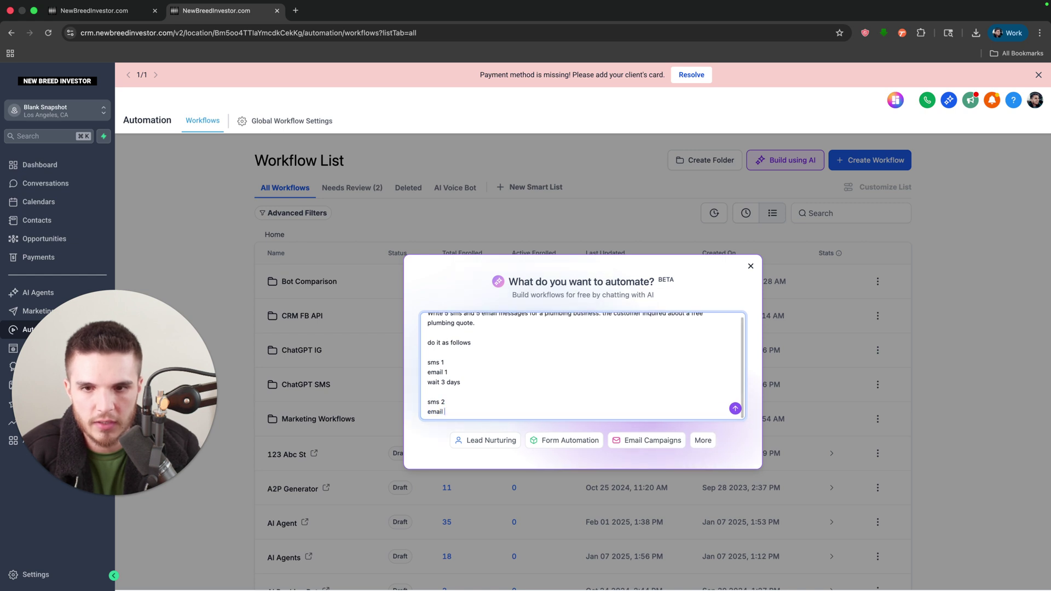
type("2")
key("shift+Return")
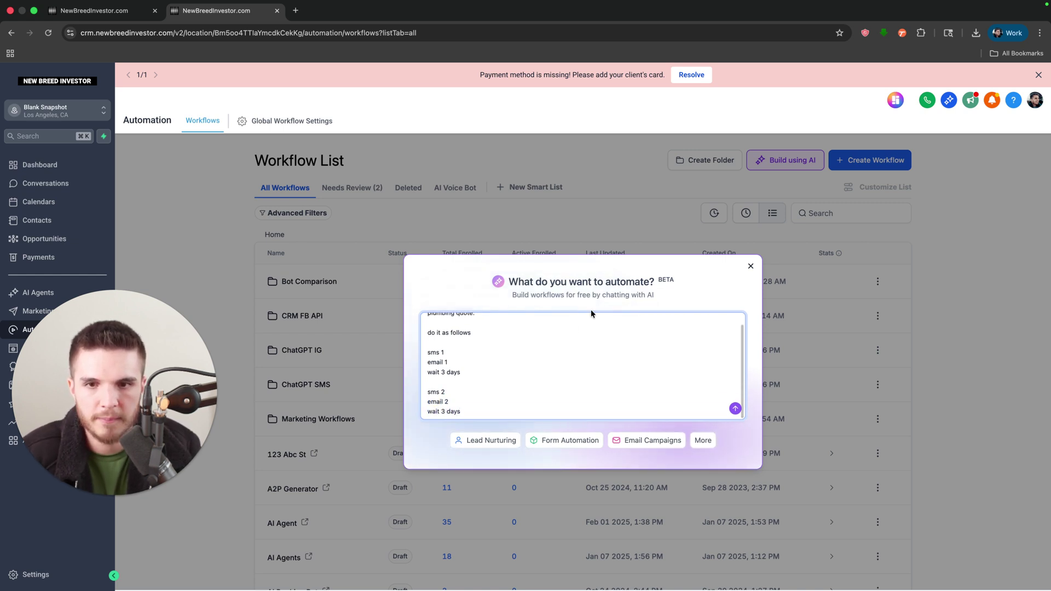
scroll(525, 332, "up", 2)
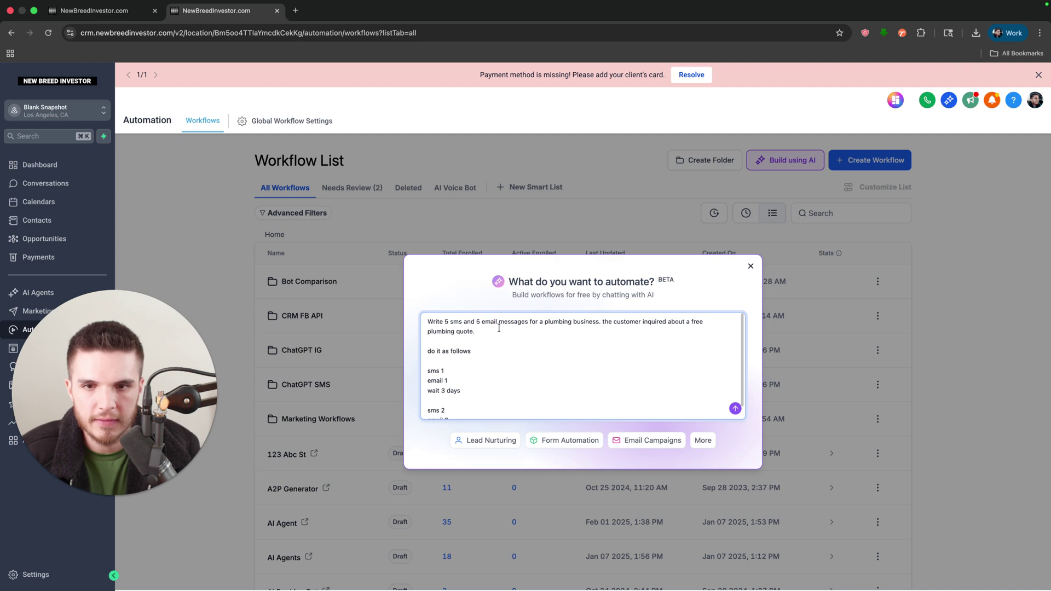
key("Return")
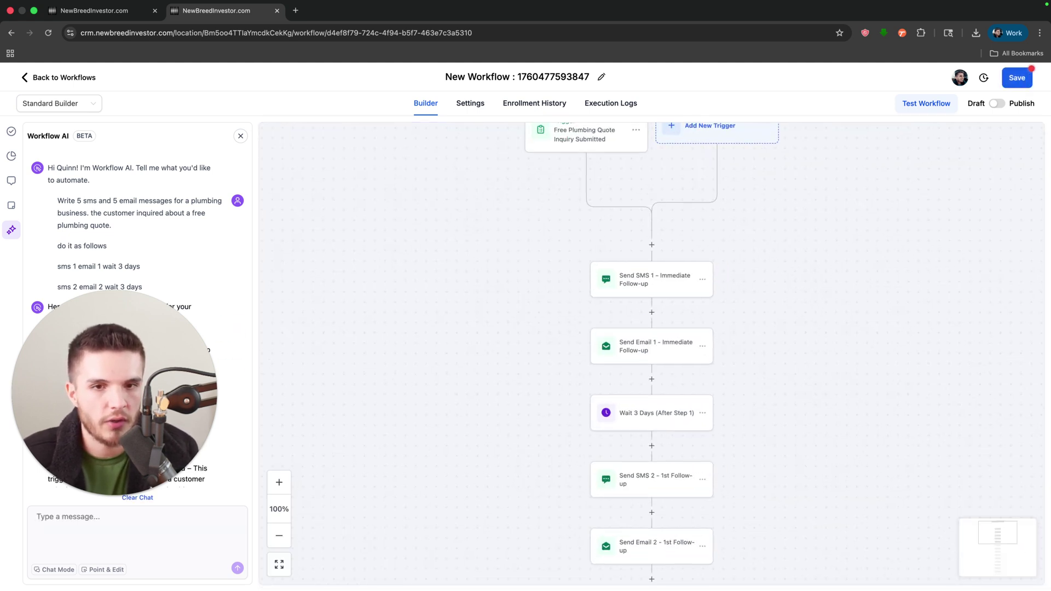
- Bring the quote inquiry trigger into view and check its settings without changes
left_click_drag(515, 293, 448, 384)
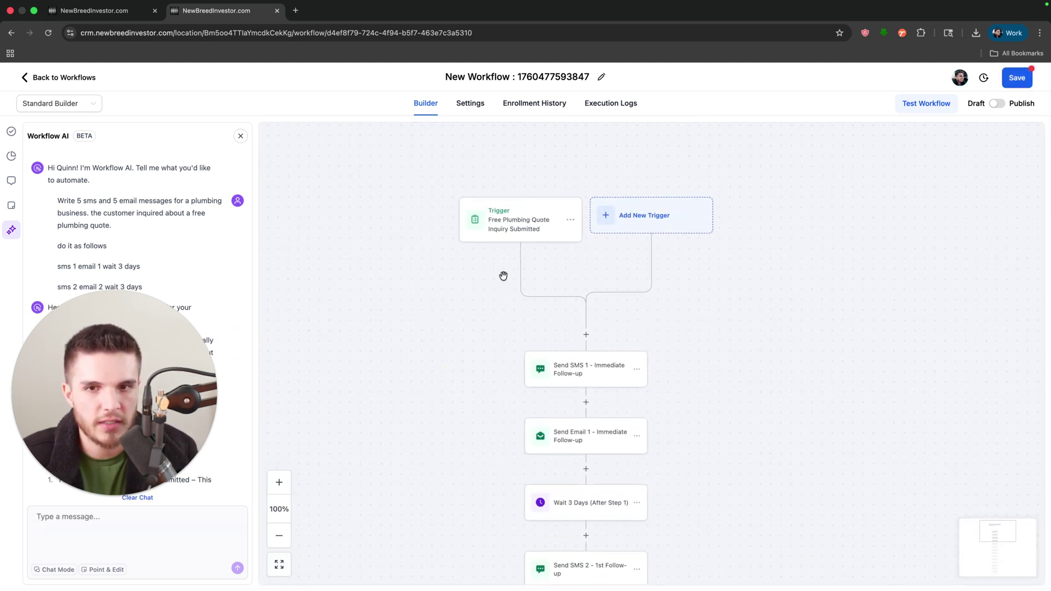
left_click(522, 229)
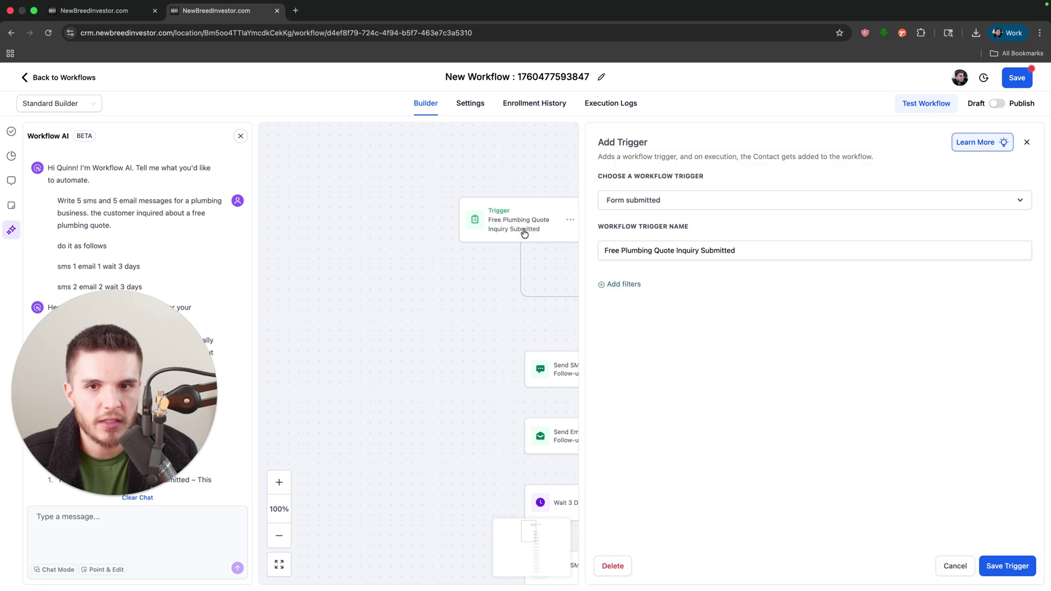
left_click(1026, 142)
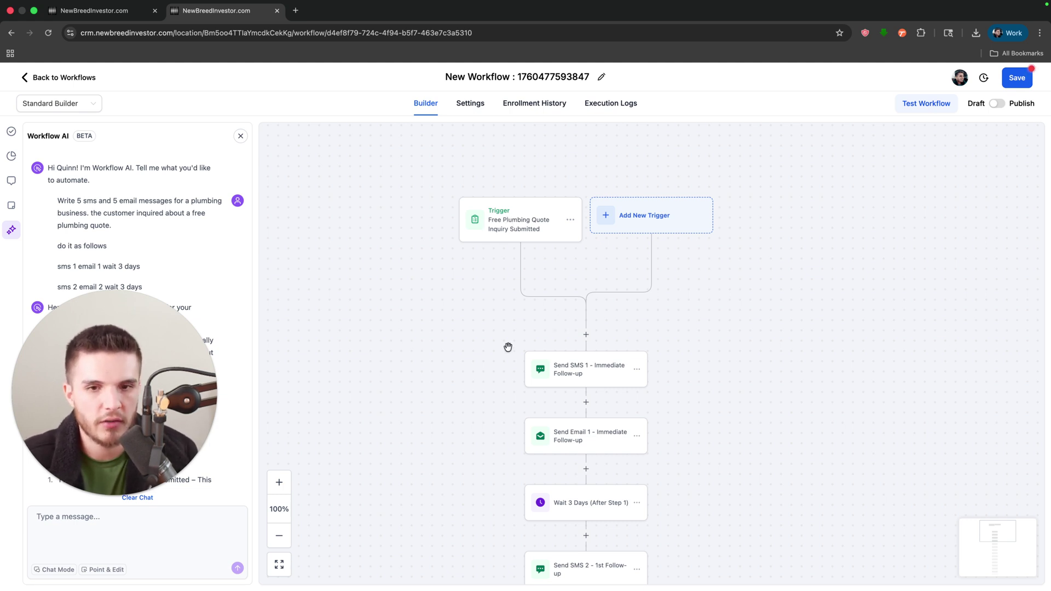
- Scroll down the generated workflow to END and back up
scroll(495, 360, "down", 1)
scroll(495, 360, "down", 1)
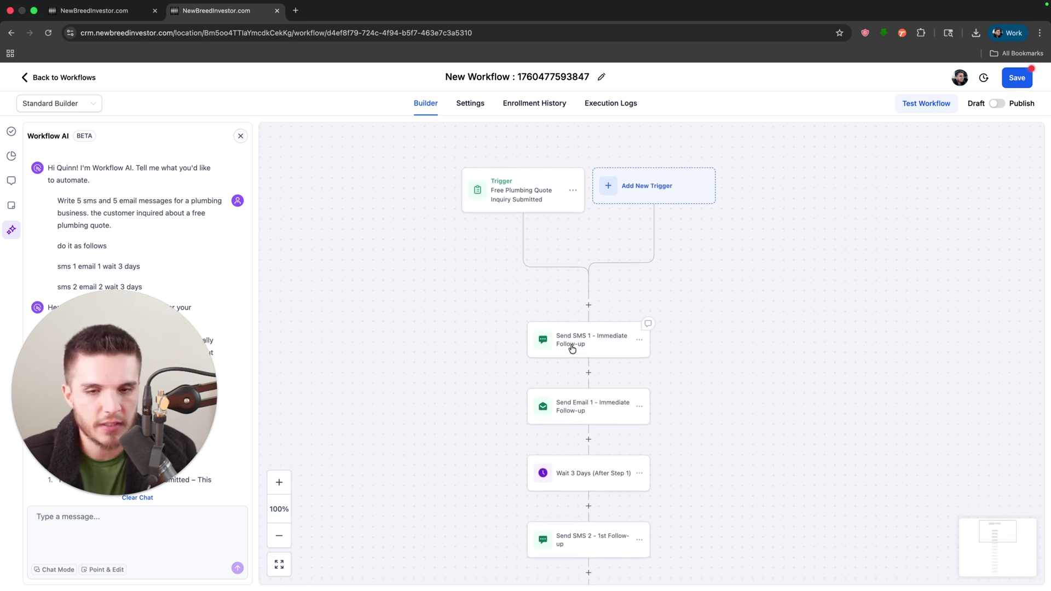
scroll(572, 349, "down", 10)
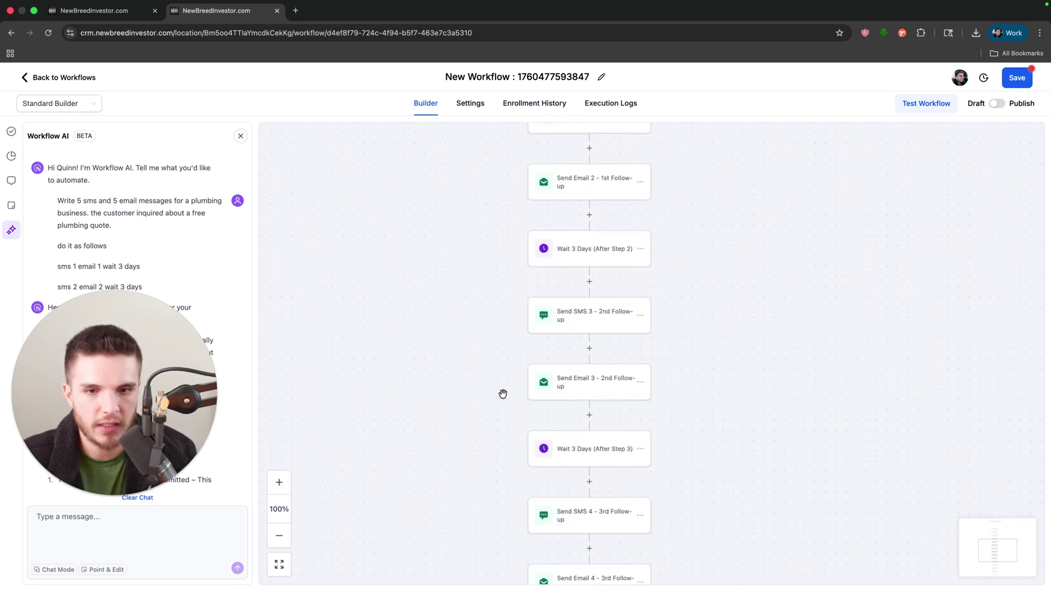
scroll(502, 393, "down", 9)
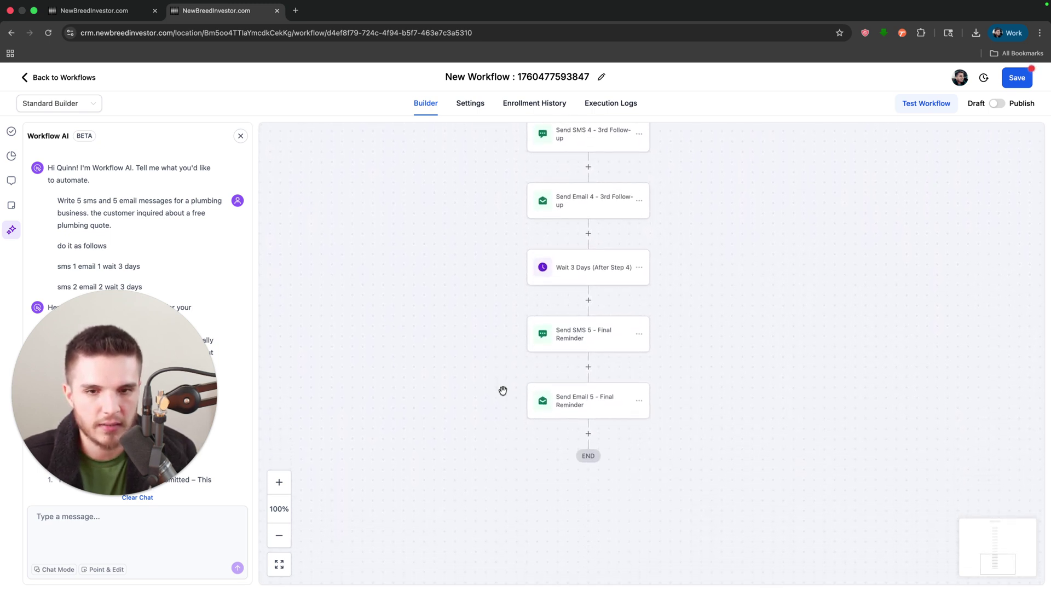
scroll(502, 390, "up", 16)
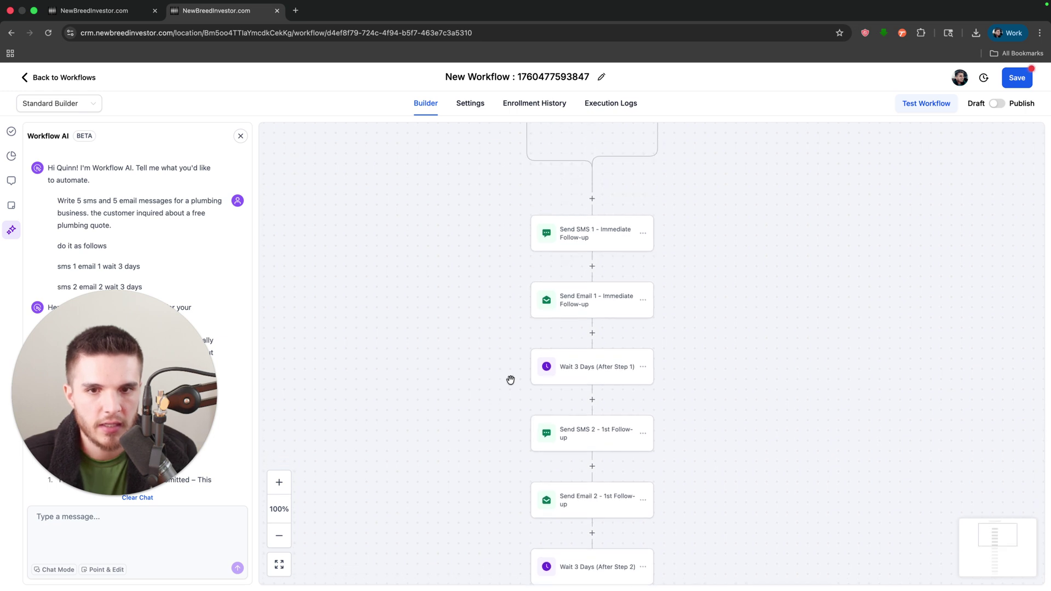
- Review the Send SMS 1 message text and save the step
left_click(569, 246)
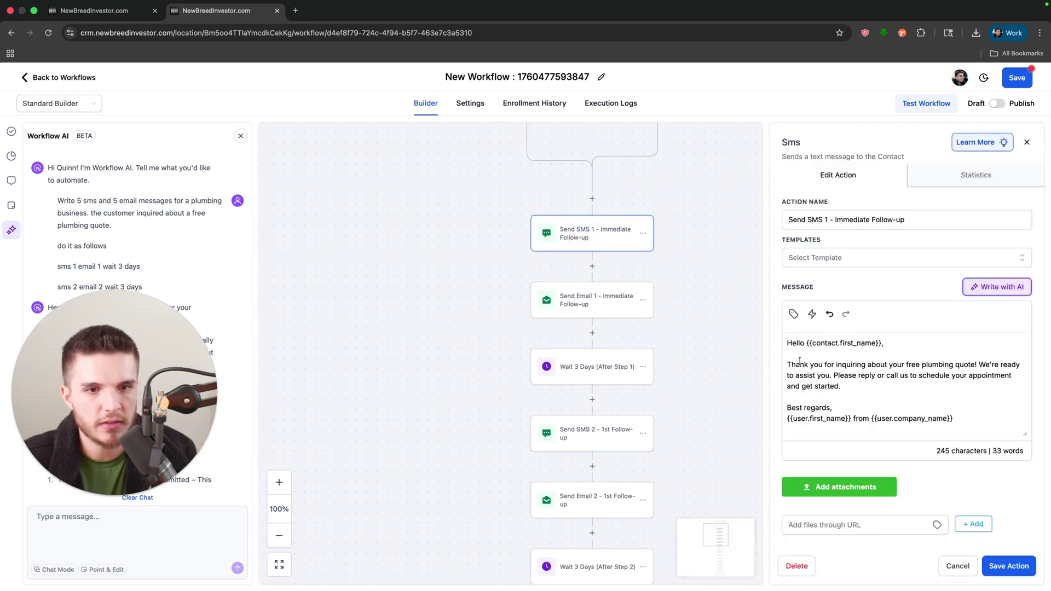
left_click_drag(789, 343, 880, 342)
left_click(954, 417)
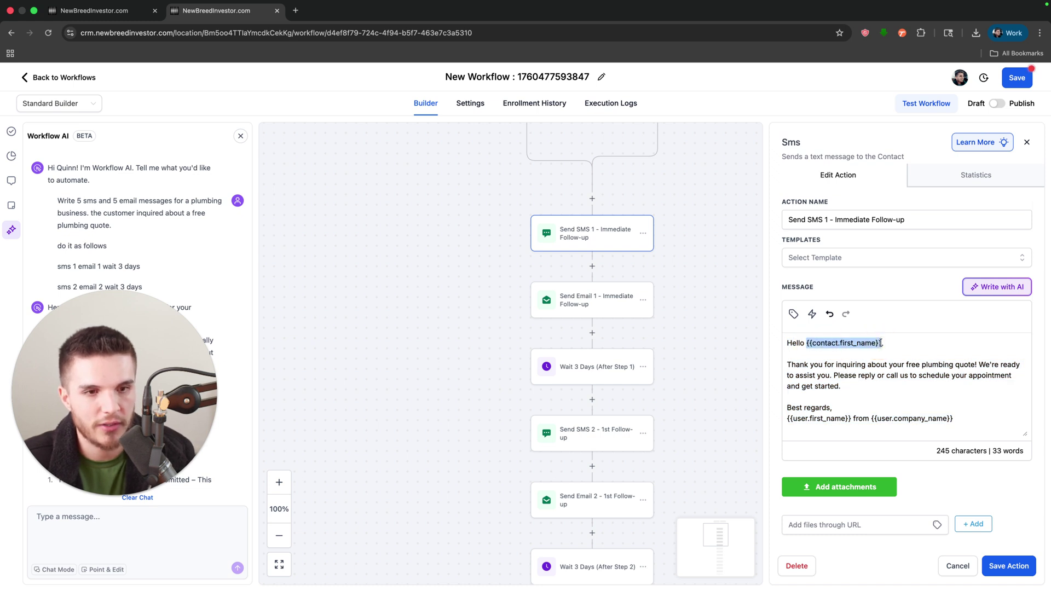
left_click(999, 570)
- Review Send Email 1's From Name, subject and message body
left_click(580, 297)
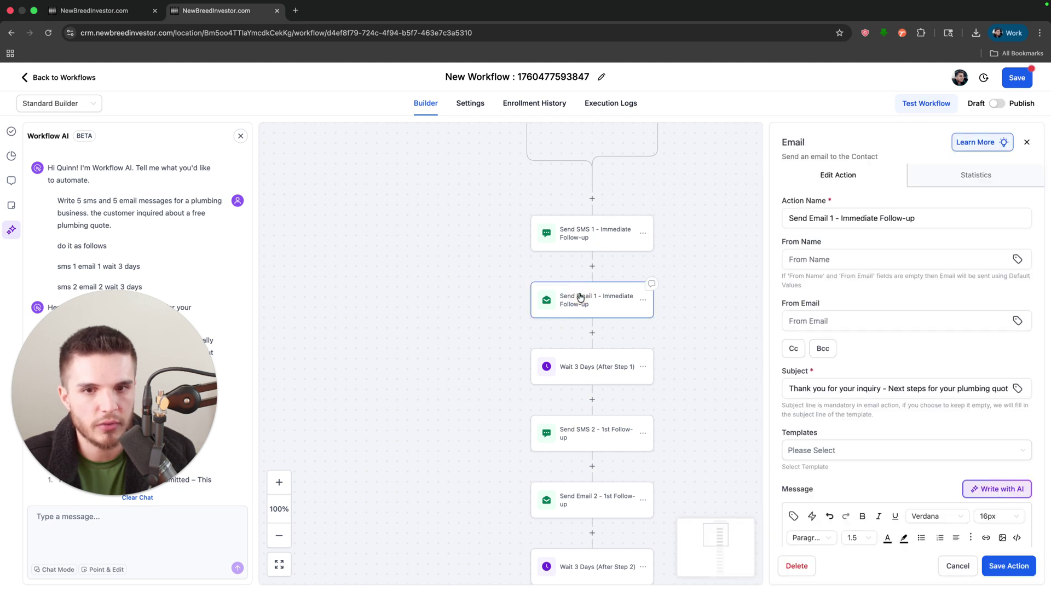
scroll(860, 347, "down", 2)
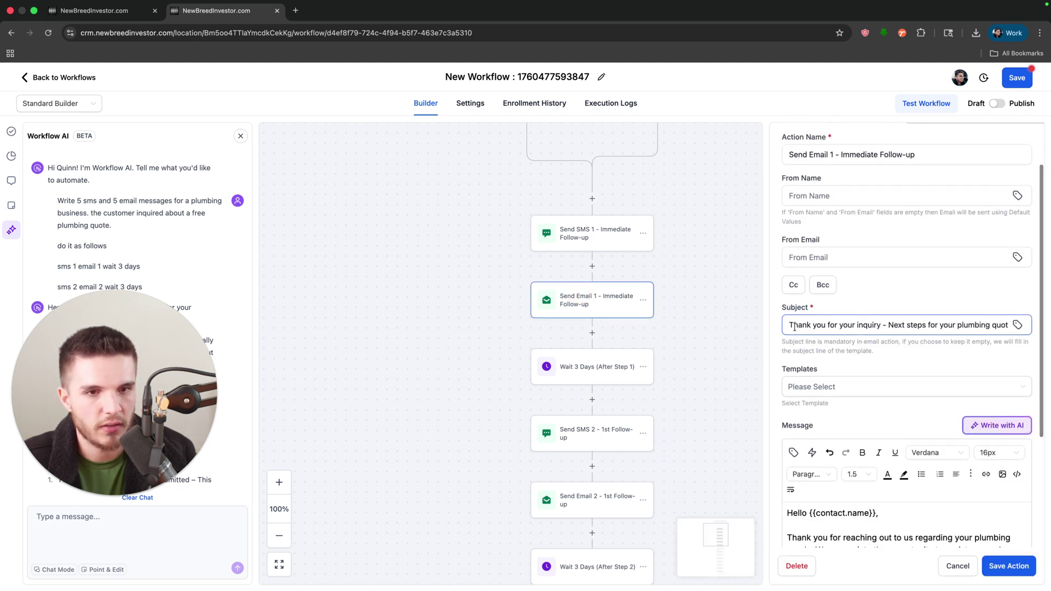
scroll(1003, 237, "up", 2)
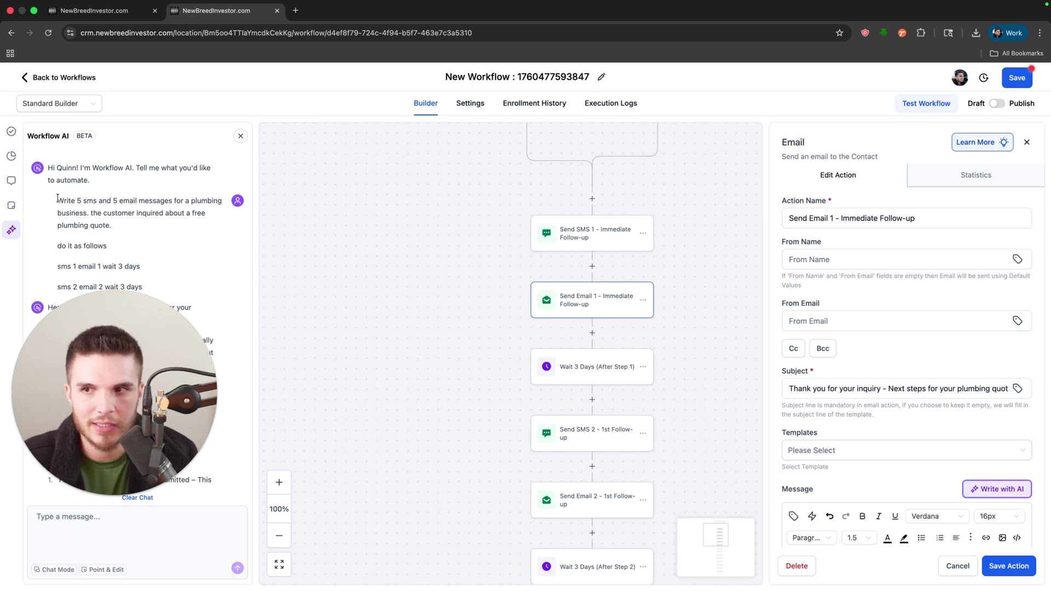
left_click(788, 259)
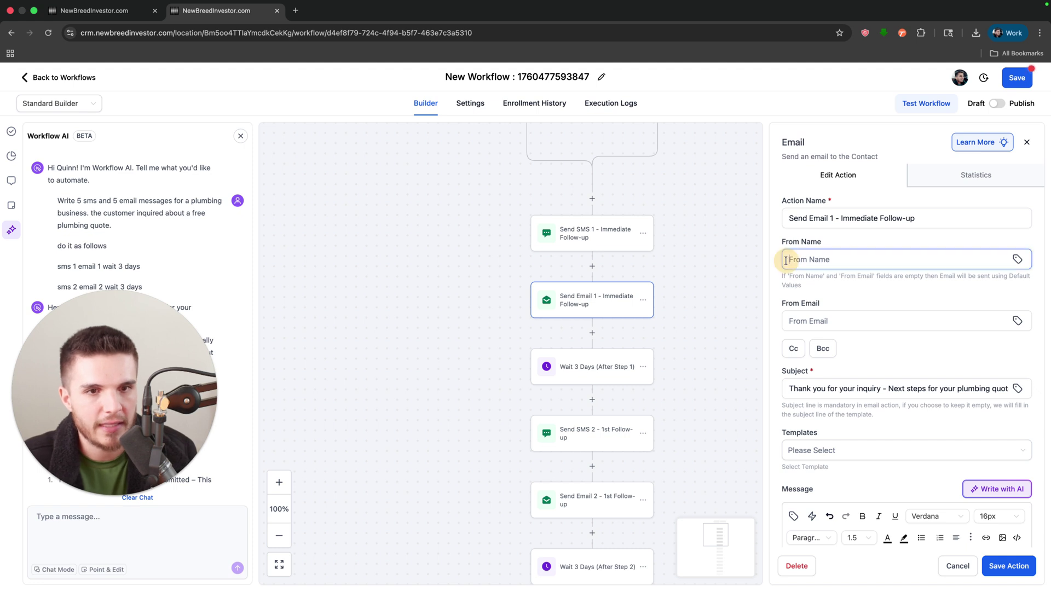
scroll(875, 463, "down", 10)
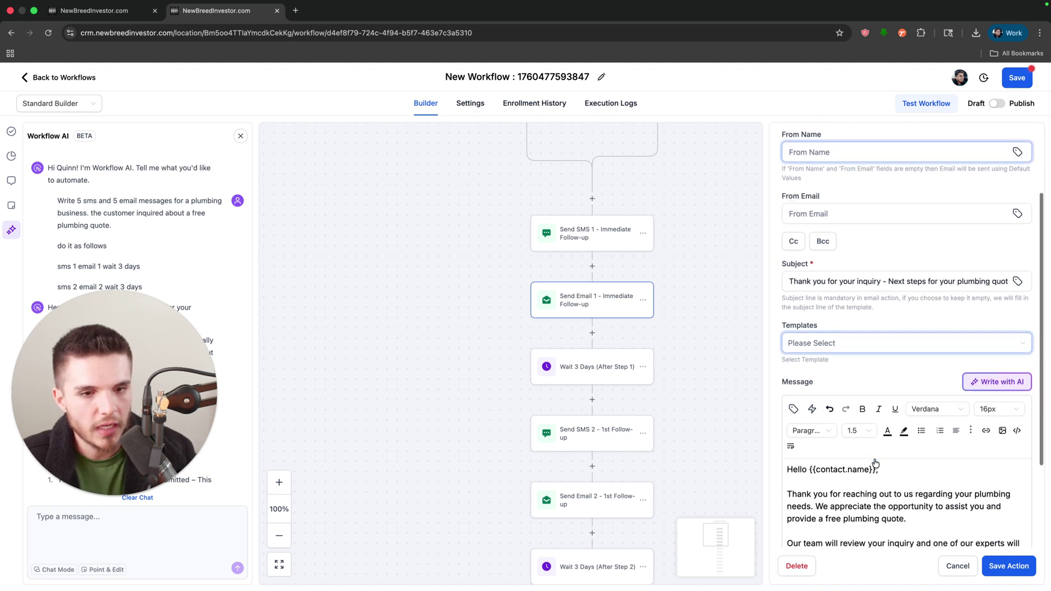
scroll(876, 415, "down", 3)
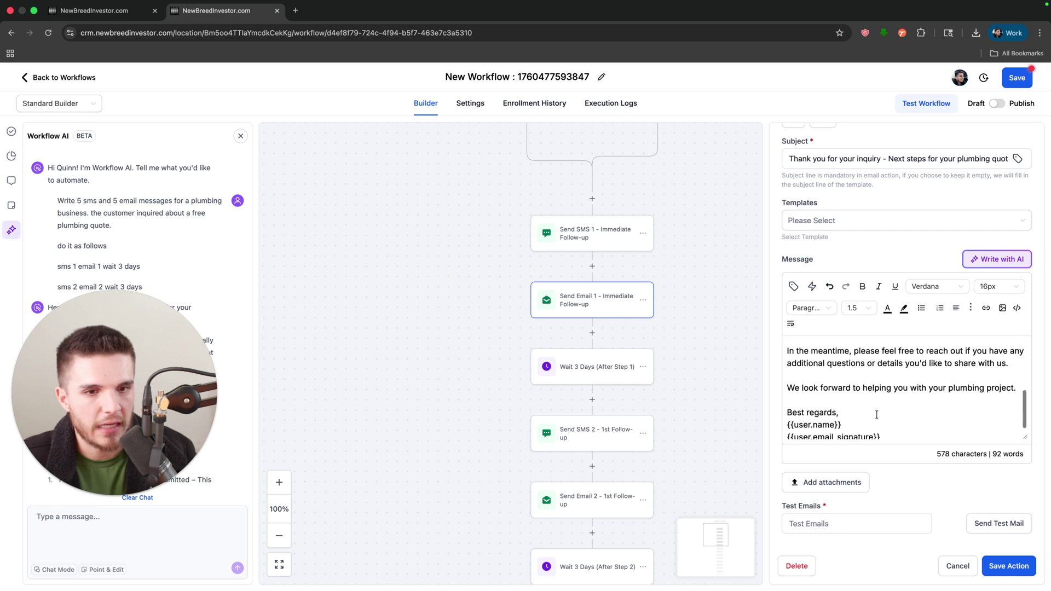
scroll(876, 414, "up", 6)
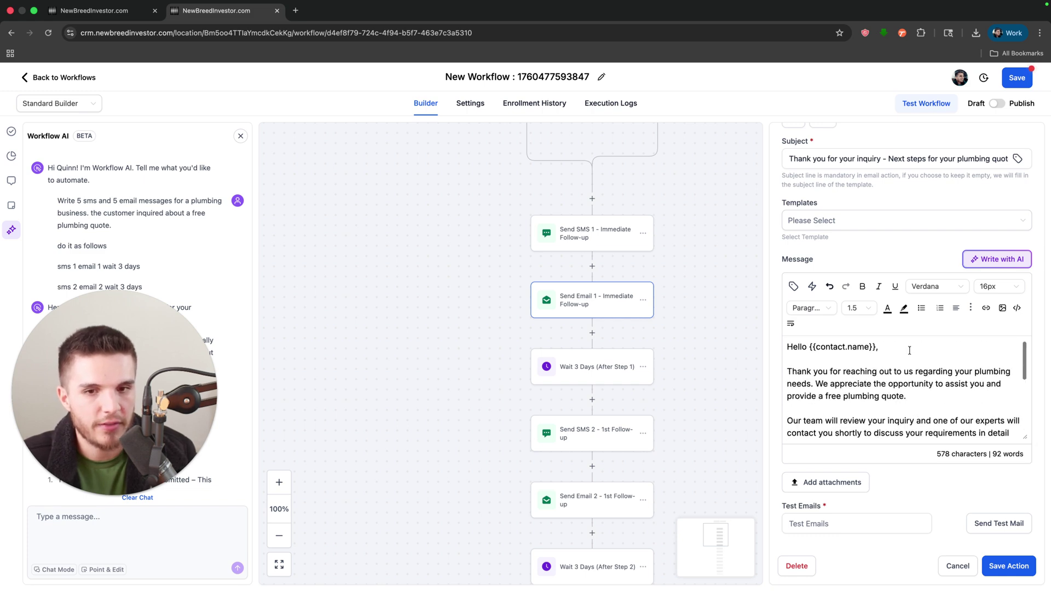
scroll(1019, 138, "up", 10)
- Close the Send Email 1 panel and save the workflow
left_click(1026, 141)
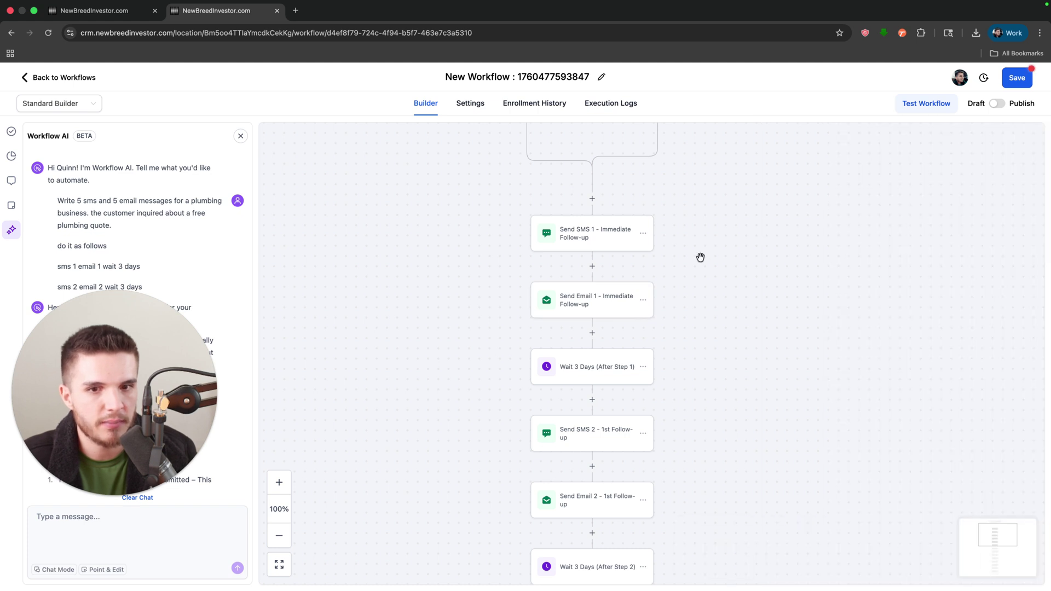
scroll(693, 296, "down", 5)
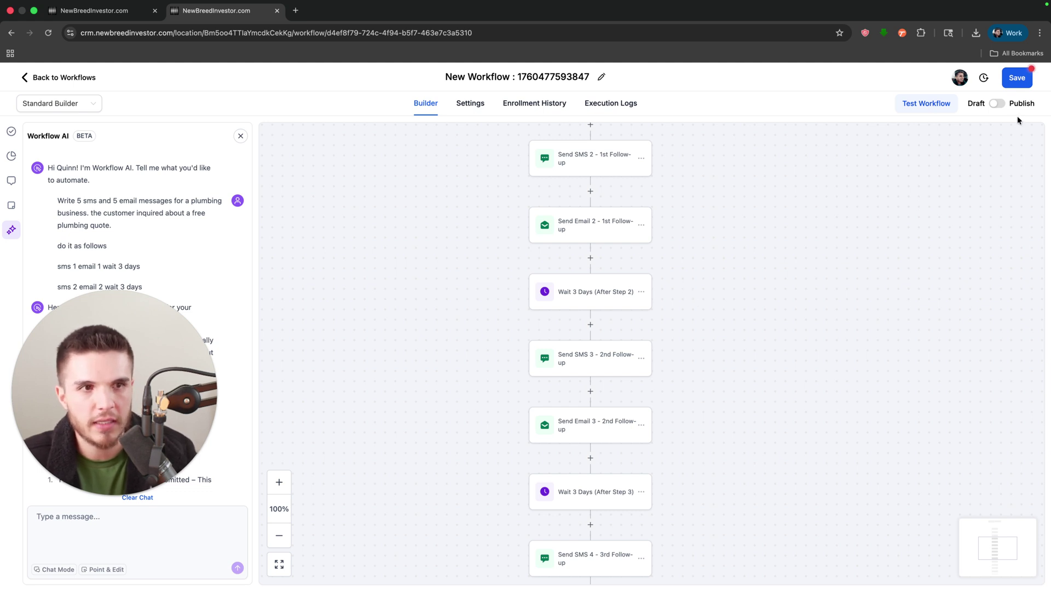
left_click(1021, 83)
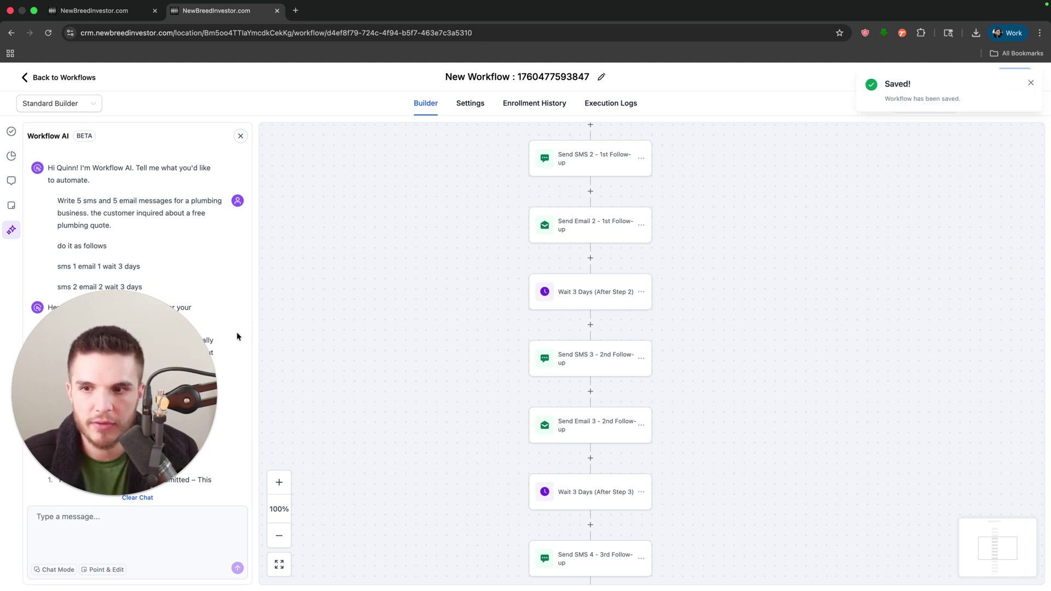
- Read through Workflow AI's summary and place the cursor in the chat box
left_click_drag(109, 384, 410, 244)
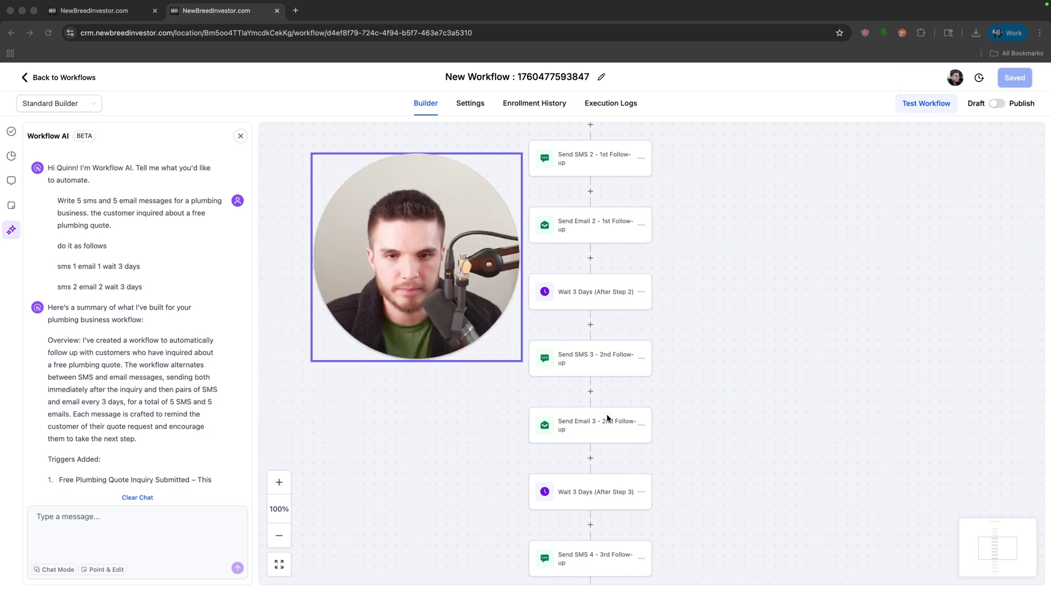
scroll(755, 450, "down", 5)
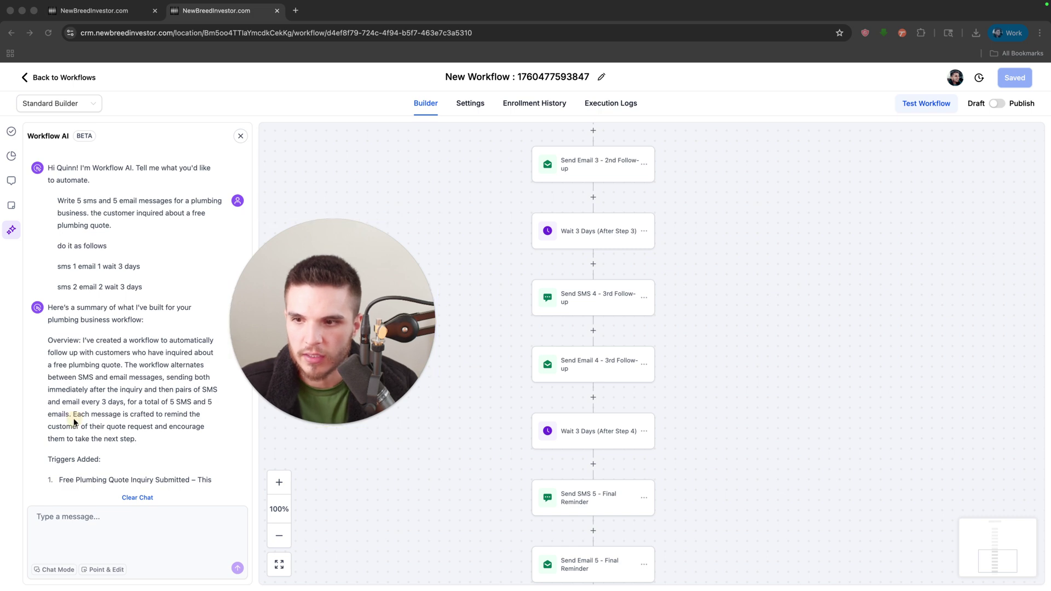
scroll(77, 348, "down", 15)
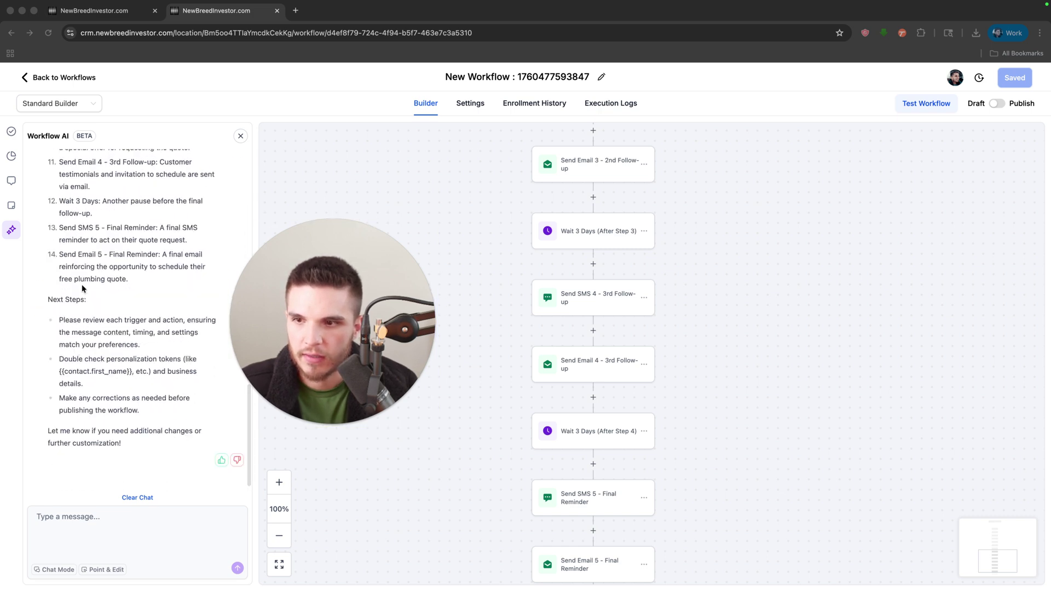
scroll(83, 313, "up", 15)
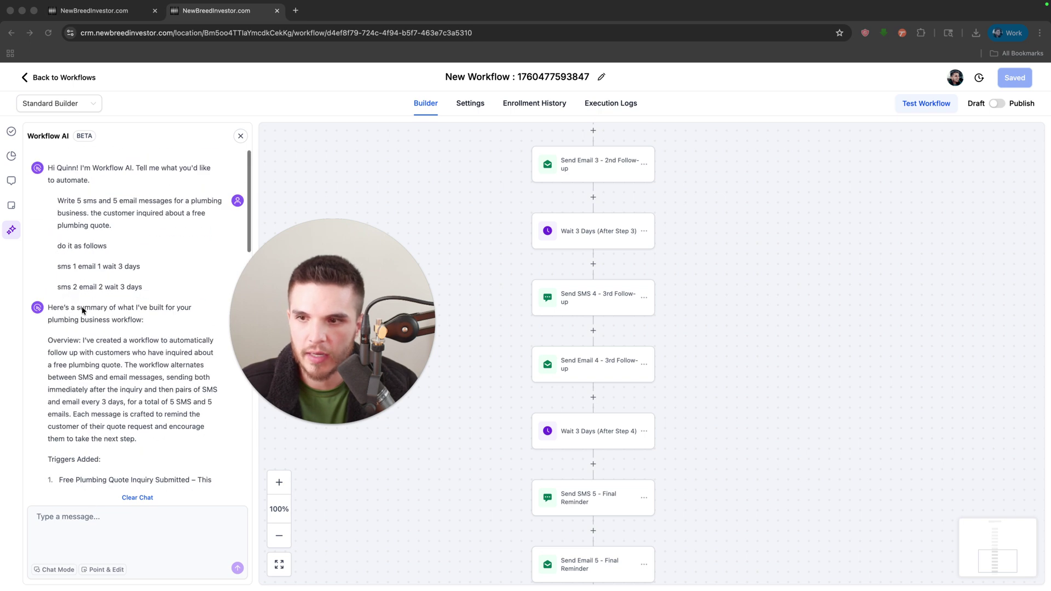
scroll(113, 332, "down", 15)
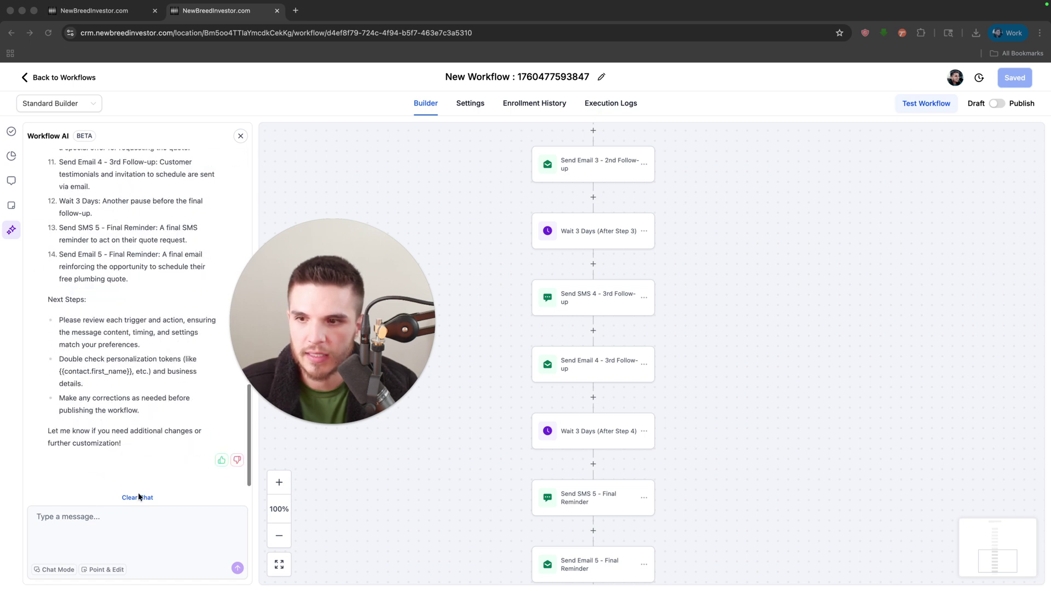
left_click(84, 522)
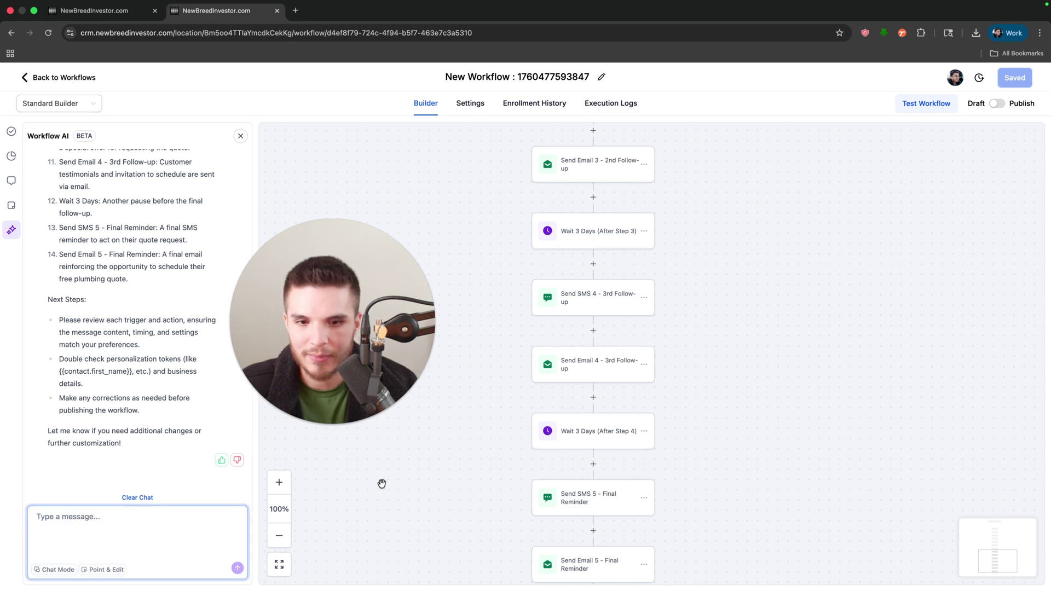
- Ask Workflow AI to 'add 2 more sms and 2 more emails at the end'
type("add 2")
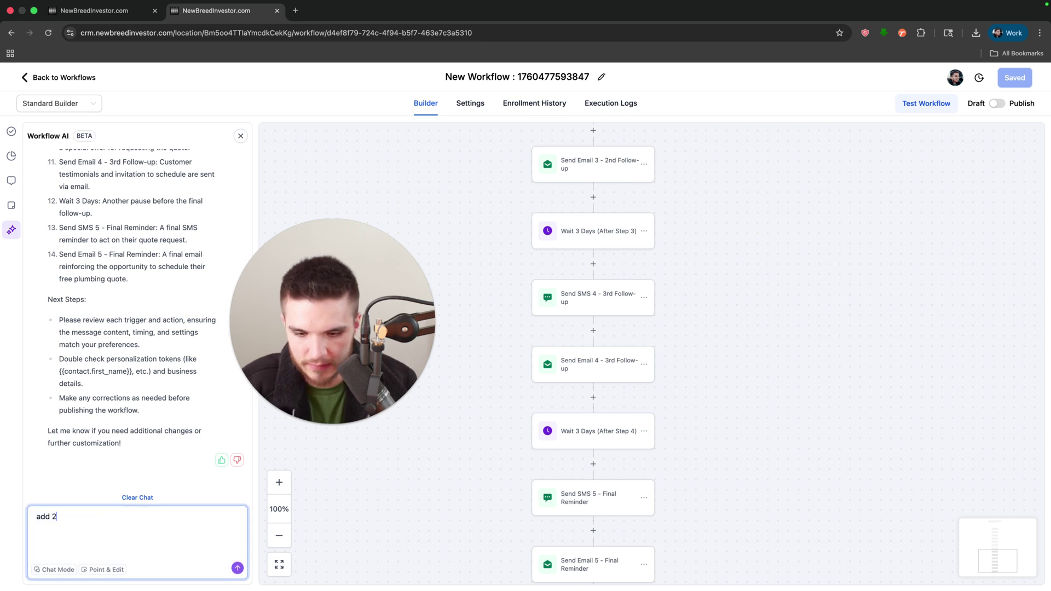
type(" more sms and 2 more emails at t")
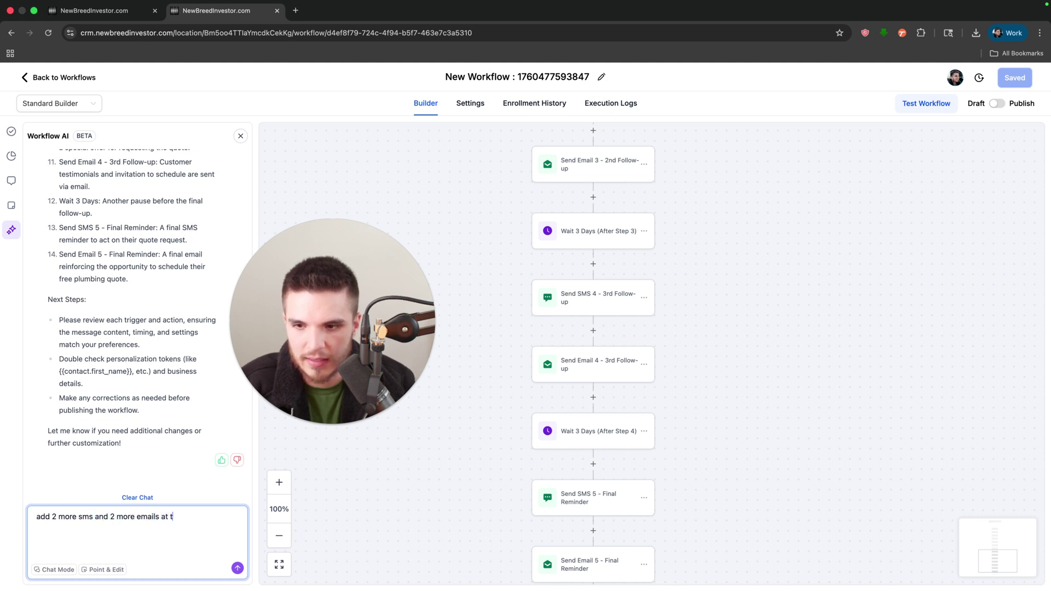
type("he end")
key("Return")
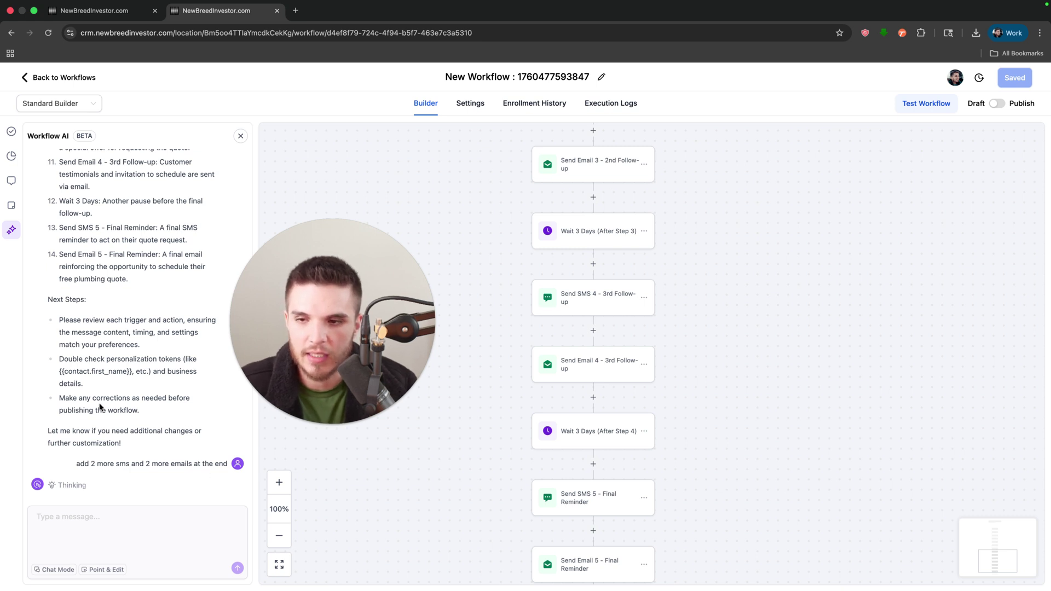
left_click_drag(339, 344, 174, 250)
left_click(96, 445)
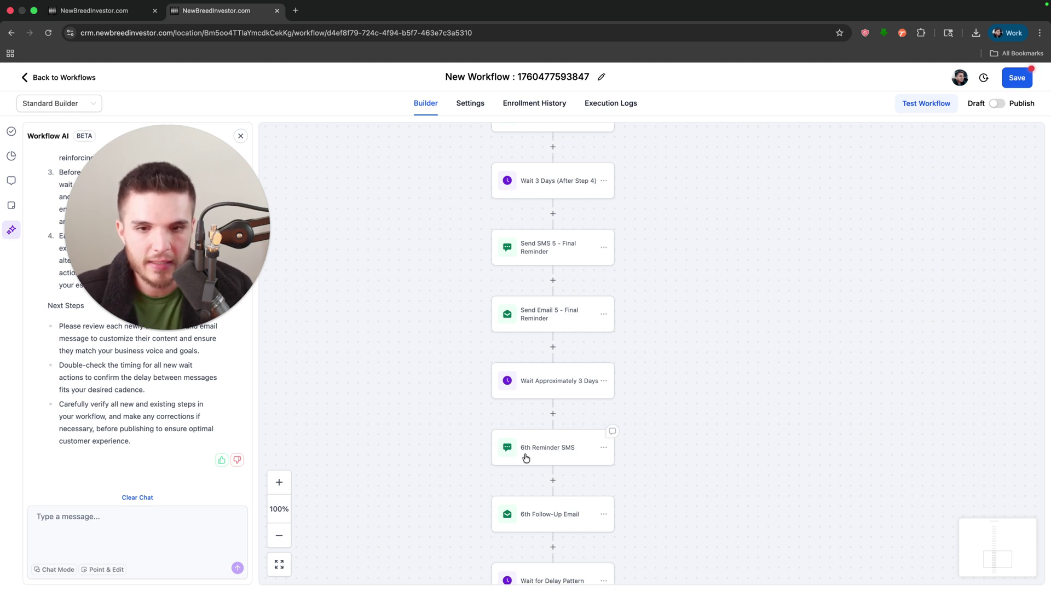
- Scroll to the new nodes and read the 7th SMS Reminder's message
scroll(503, 476, "down", 3)
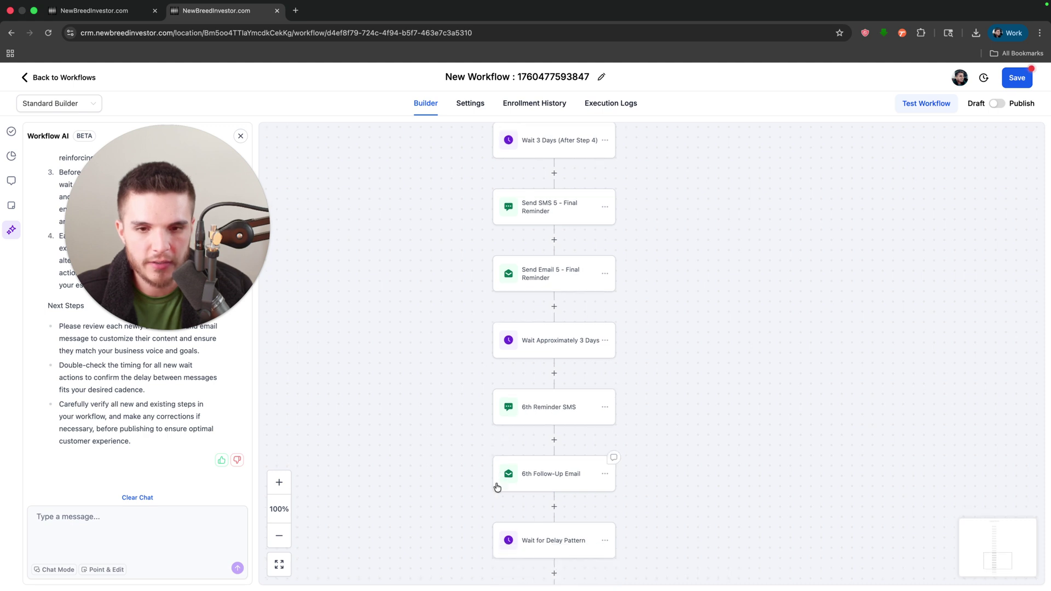
scroll(495, 460, "down", 4)
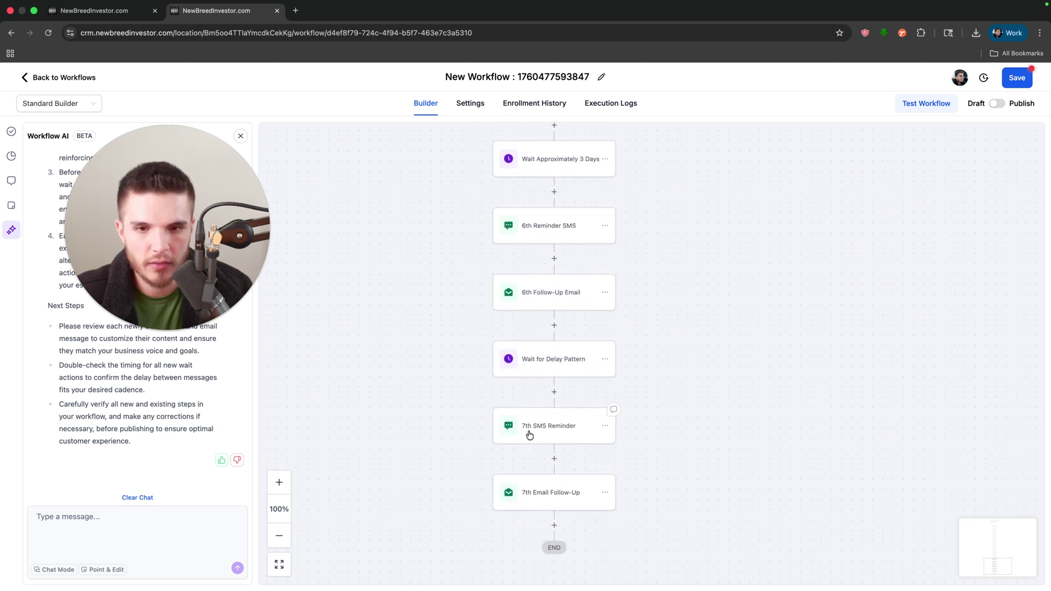
left_click(549, 434)
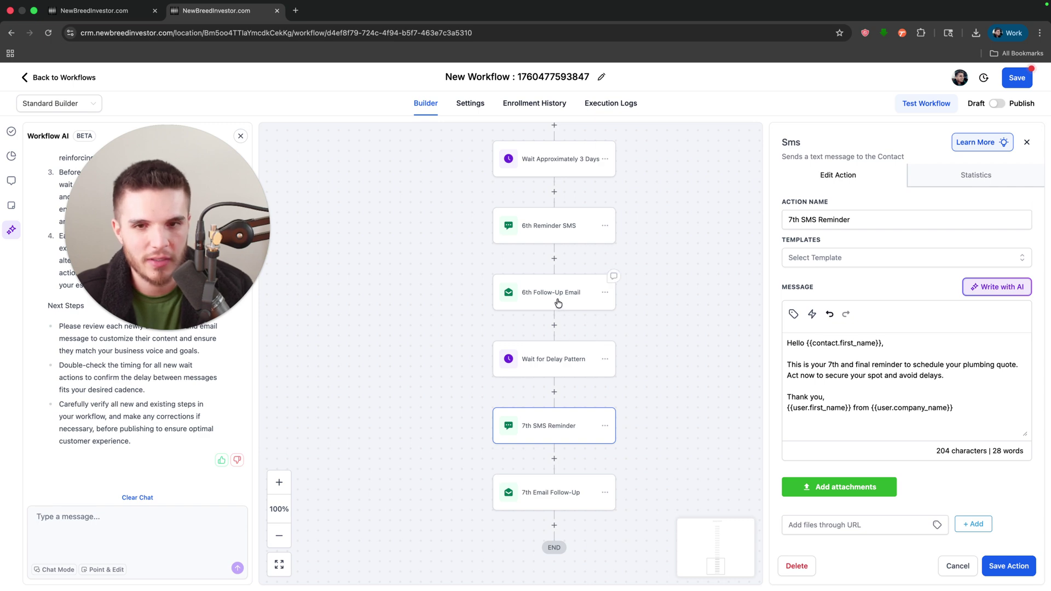
left_click(577, 298)
left_click(546, 357)
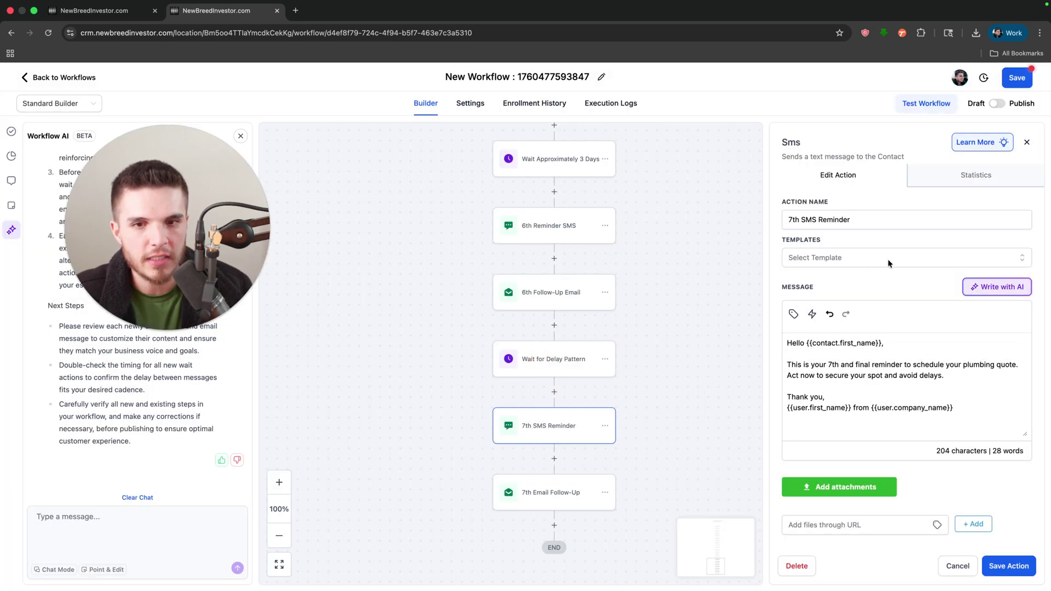
- Close the 7th SMS Reminder without its edits and save the extended workflow
left_click(1026, 142)
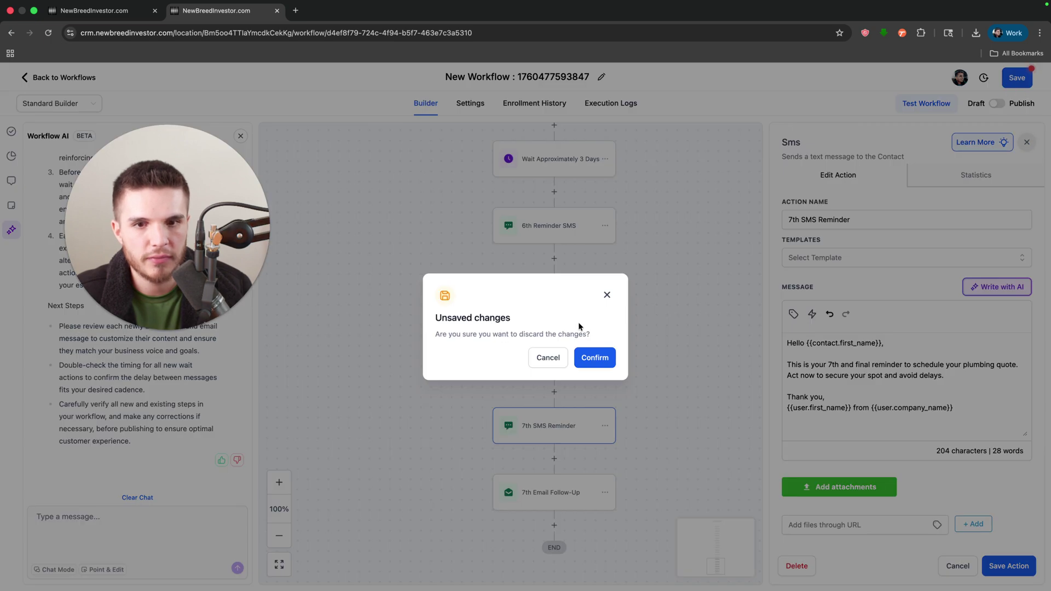
left_click(594, 358)
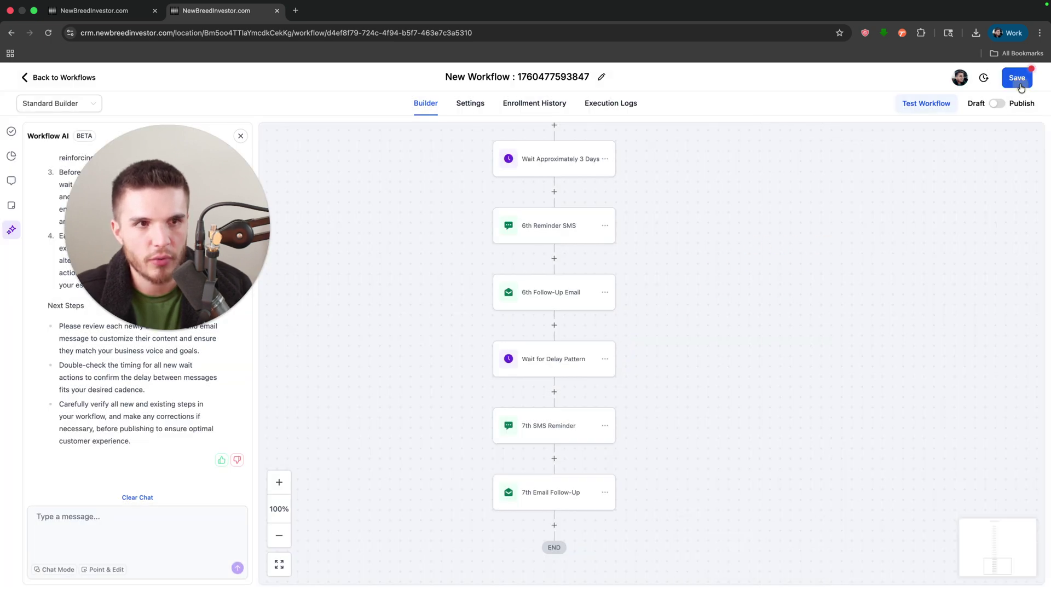
left_click(1020, 85)
- Close the Workflow AI chat and pan back to the Free Plumbing Quote Inquiry Submitted trigger
scroll(656, 330, "down", 5)
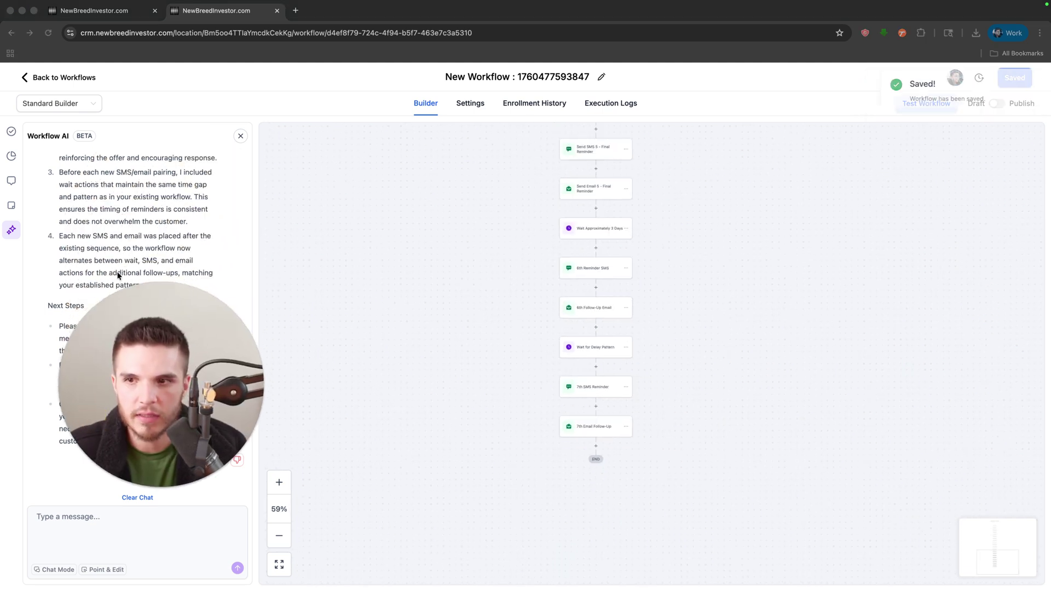
left_click(595, 342)
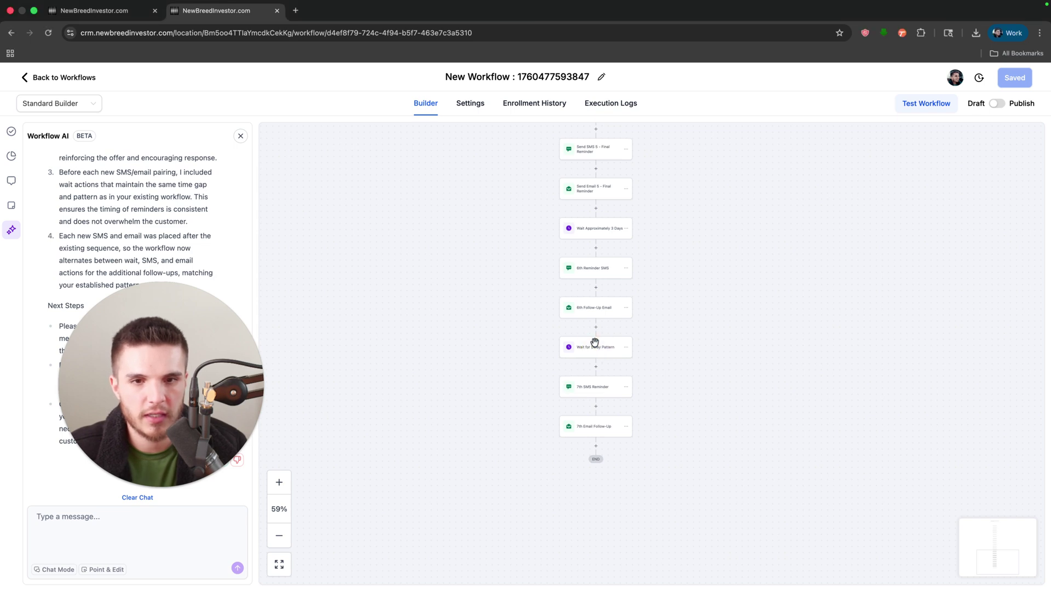
left_click_drag(670, 274, 706, 474)
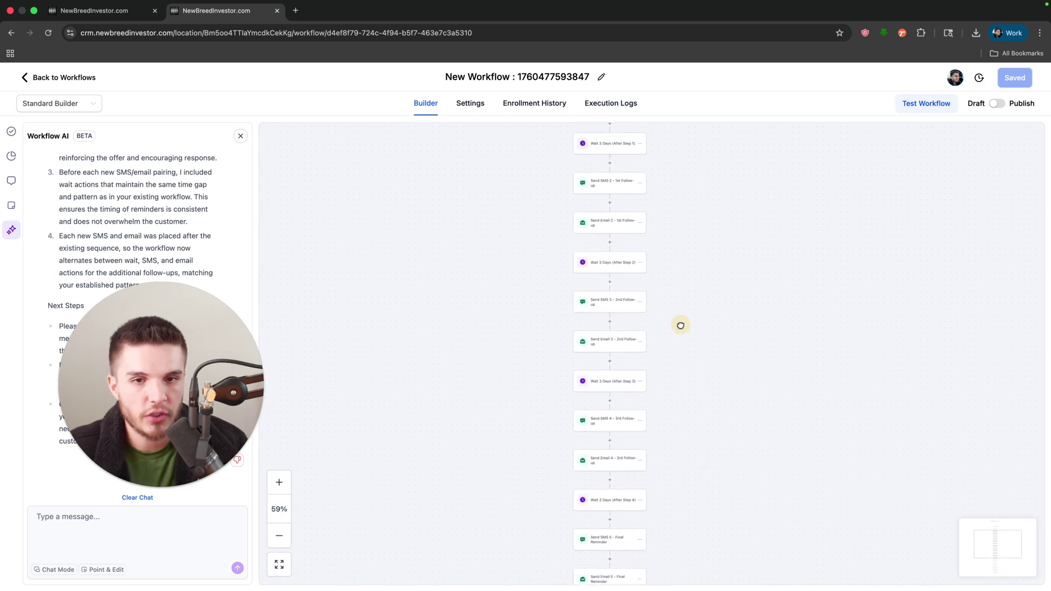
left_click_drag(680, 325, 674, 424)
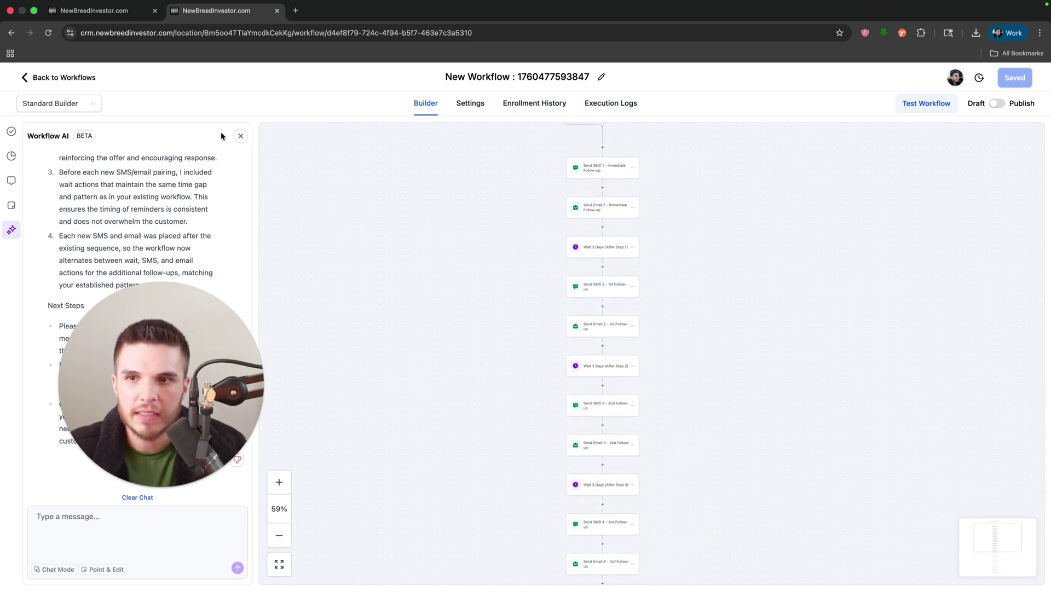
left_click(241, 136)
left_click_drag(265, 174, 469, 272)
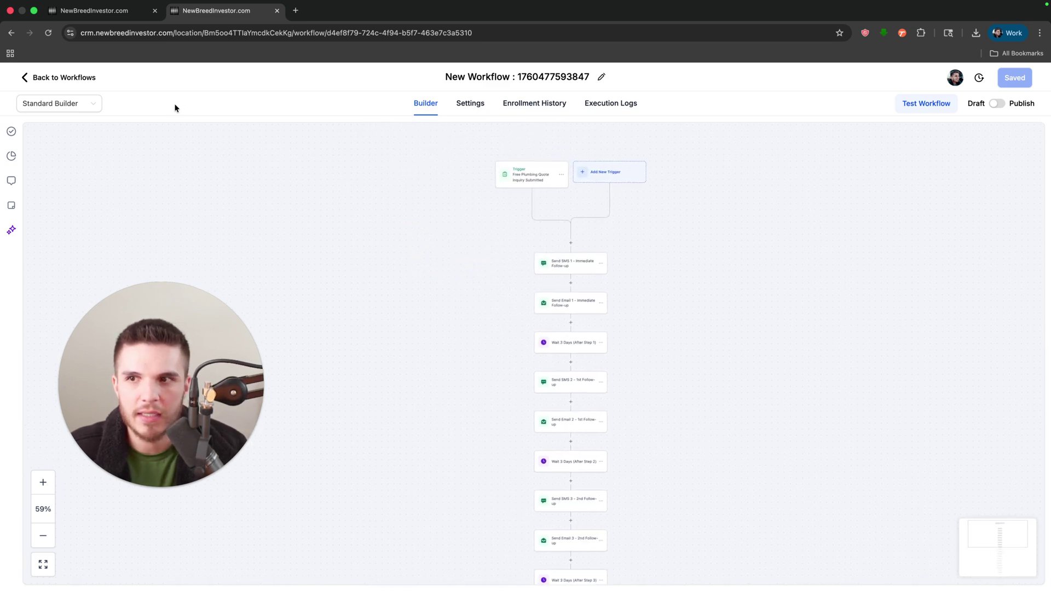
- Switch the workflow to the horizontal Advanced Builder layout and zoom out
left_click(82, 109)
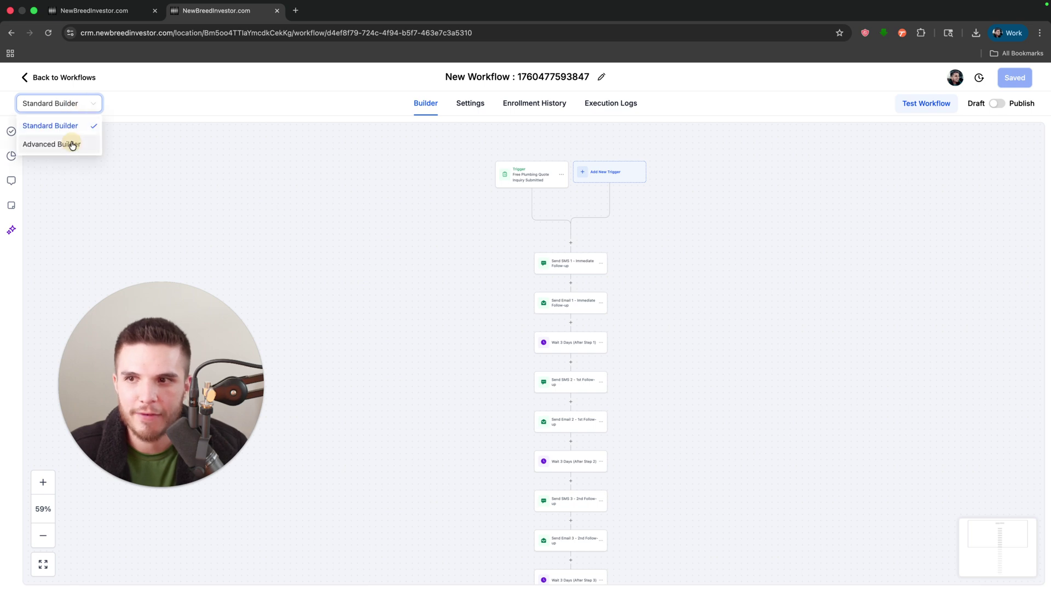
left_click(70, 142)
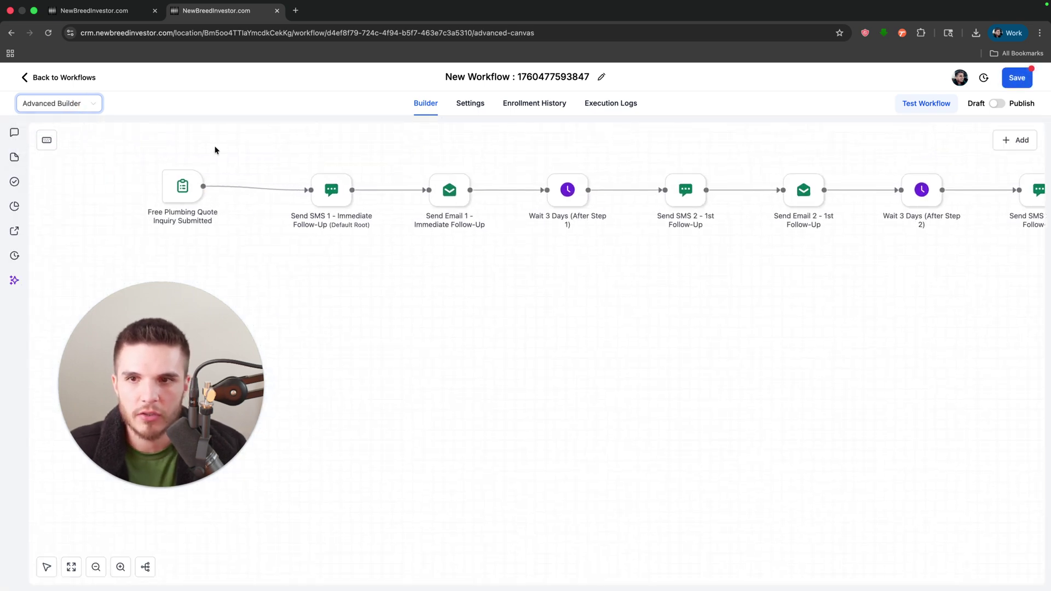
left_click(92, 108)
left_click(72, 122)
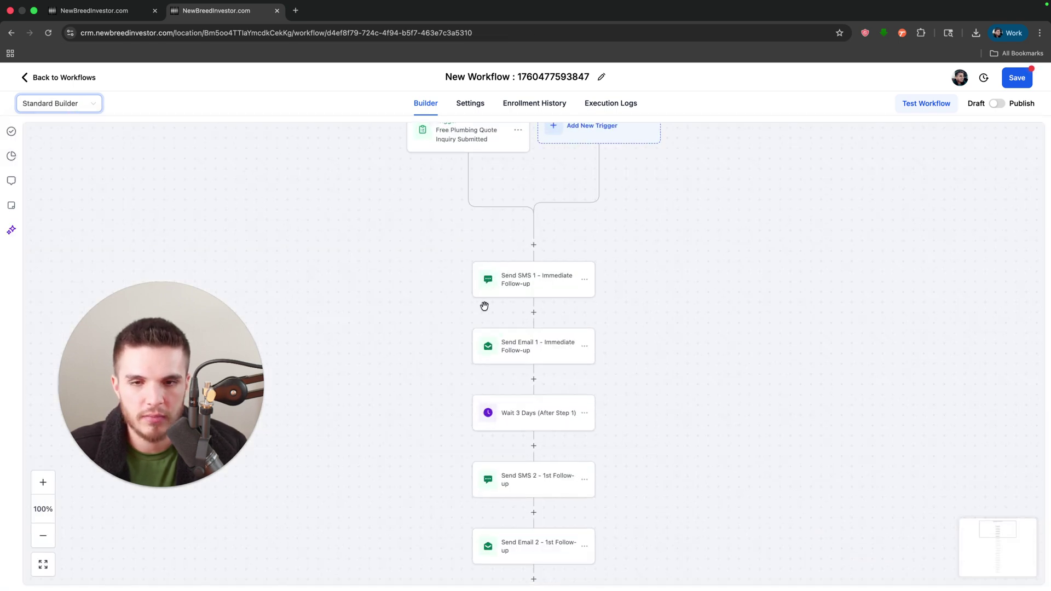
scroll(426, 327, "down", 3)
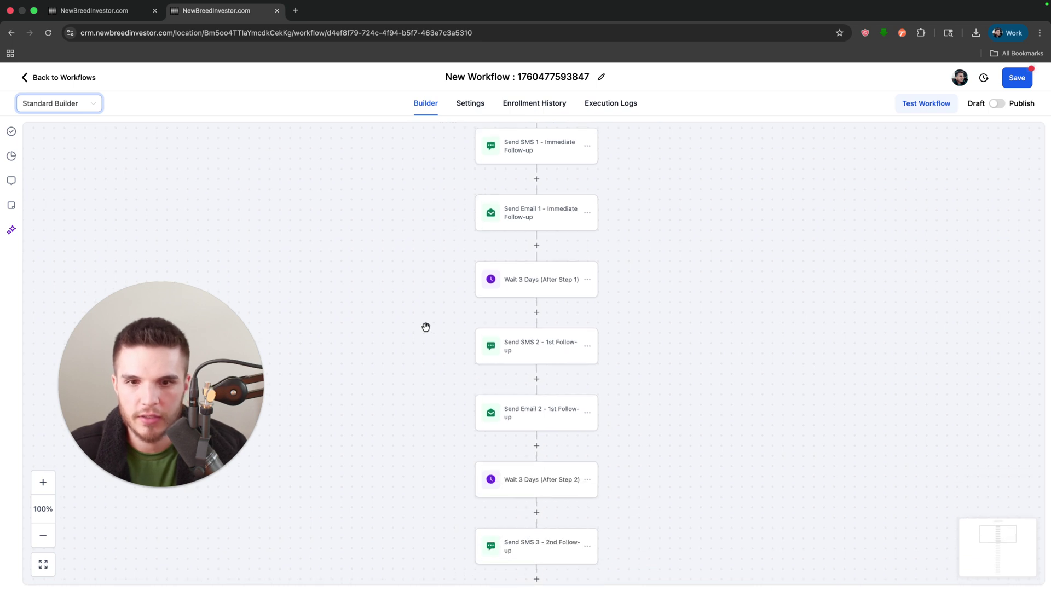
scroll(426, 328, "down", 2)
left_click(83, 107)
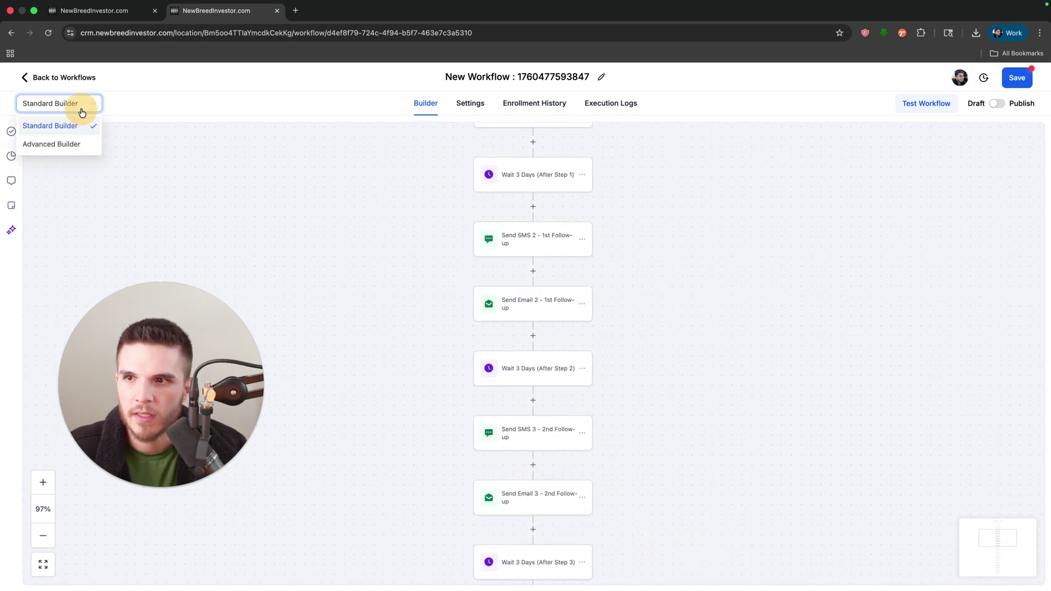
left_click(71, 146)
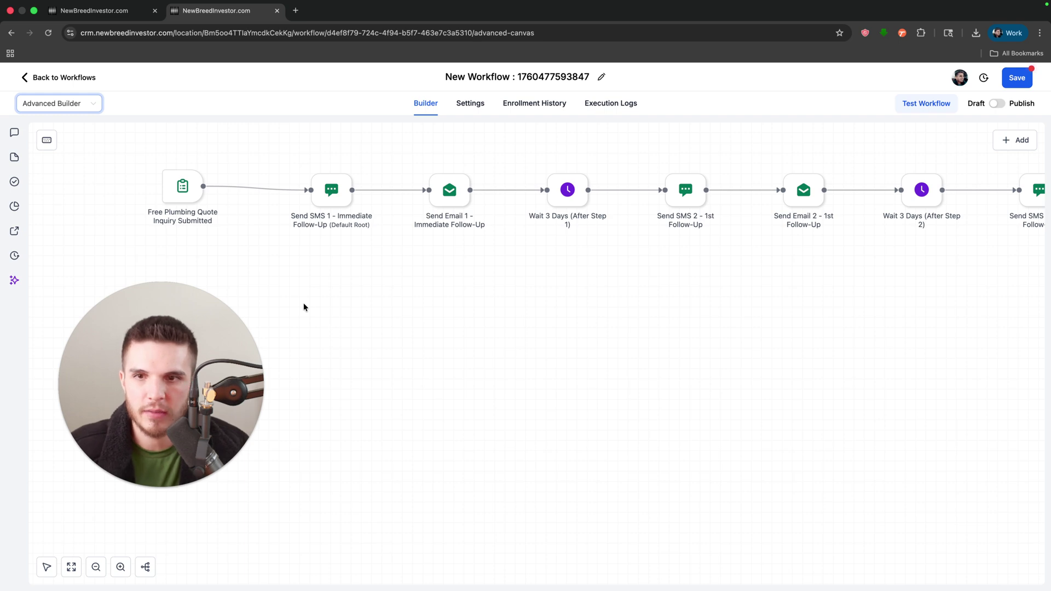
scroll(362, 344, "down", 3)
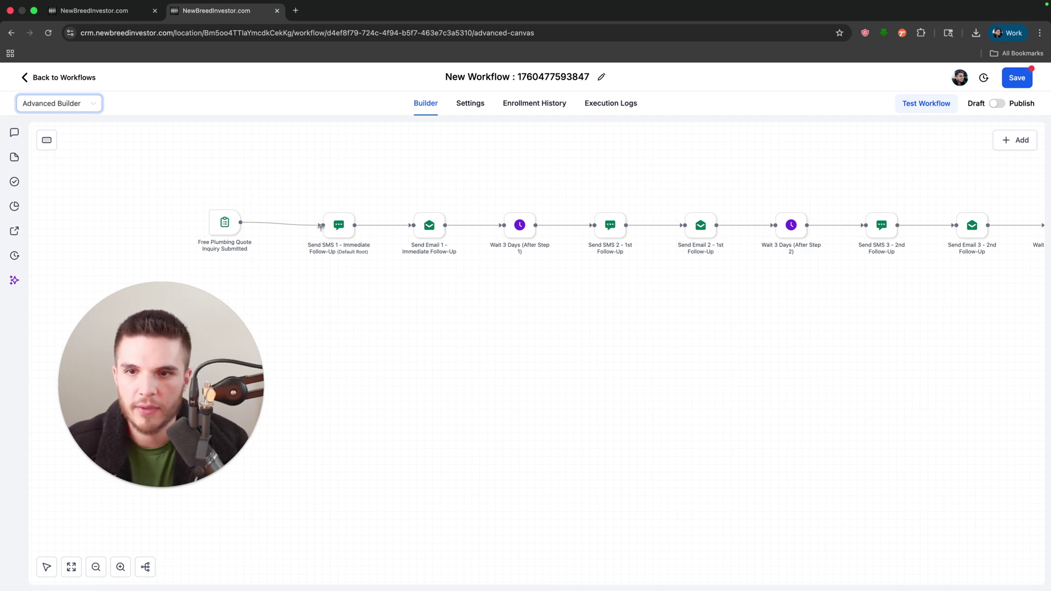
- Open the action picker from the connector after the trigger, then close it
mouse_move(316, 223)
left_click(288, 224)
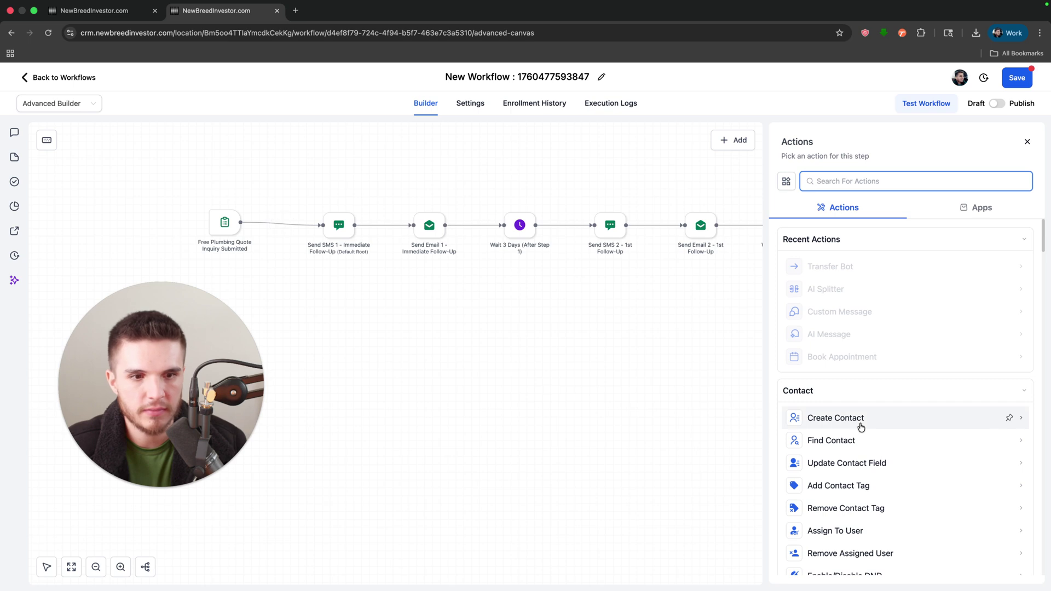
left_click(1026, 142)
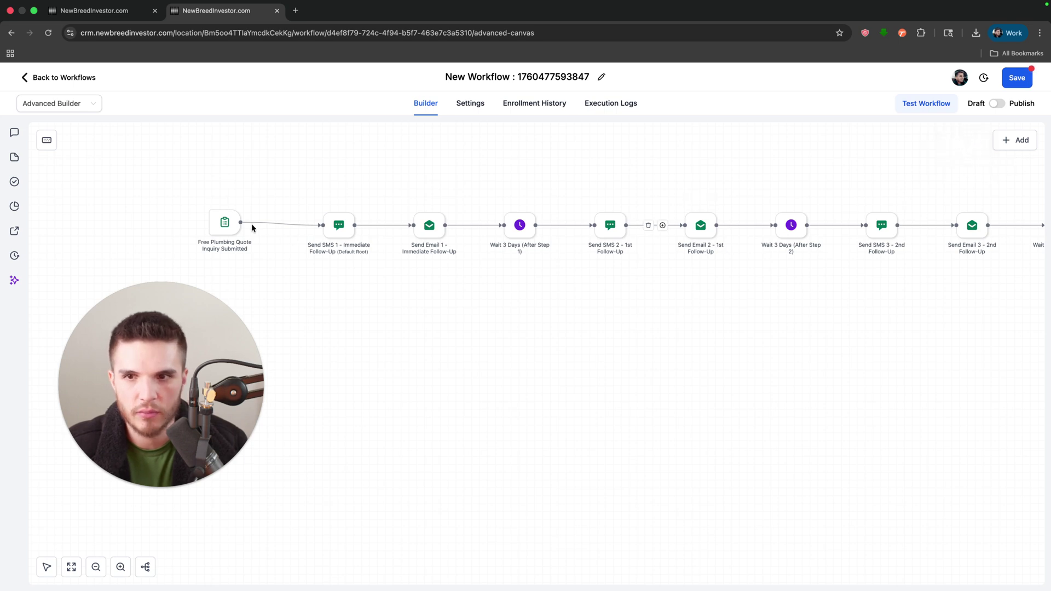
- Open Add Action from the Add menu, browse the actions list, then close it
mouse_move(276, 227)
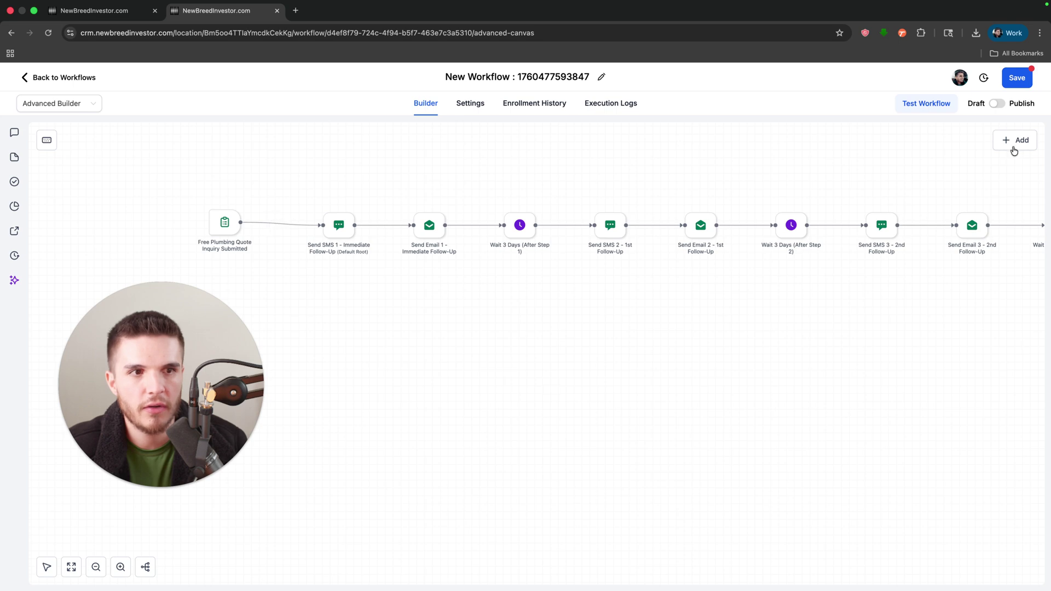
mouse_move(1012, 148)
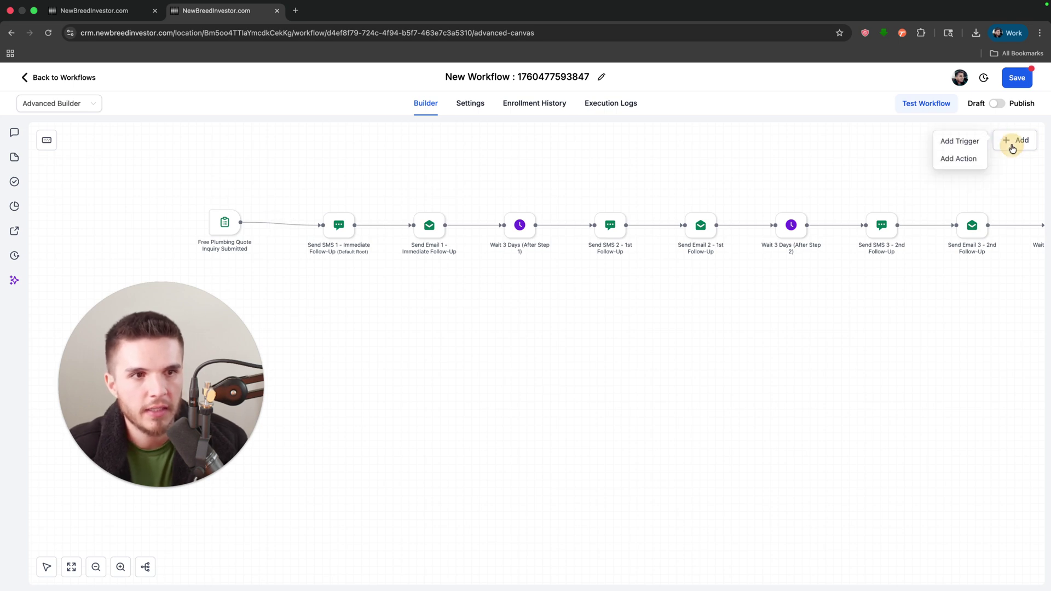
left_click(968, 159)
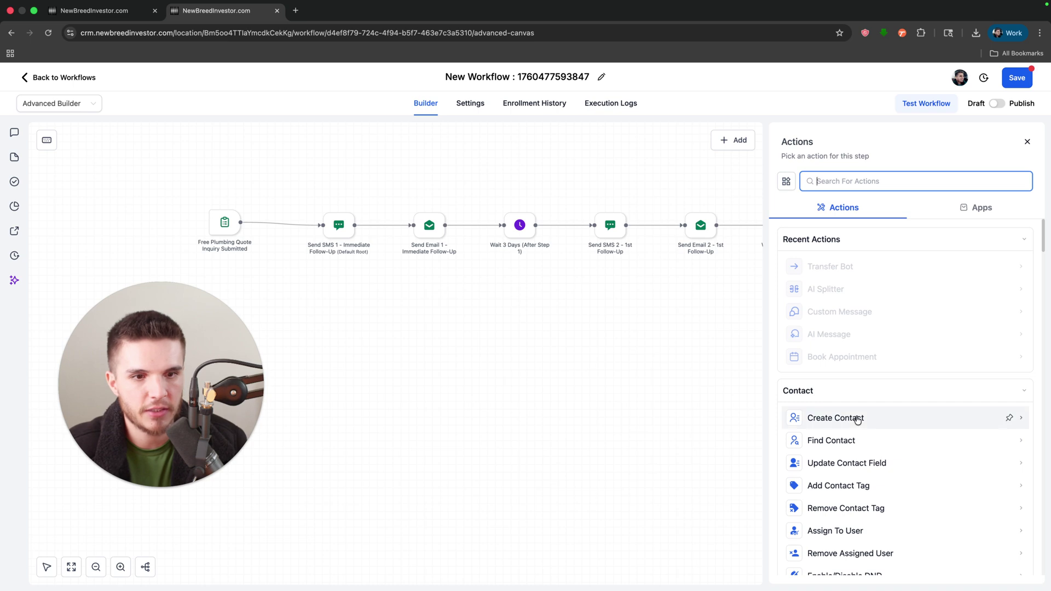
scroll(856, 419, "down", 5)
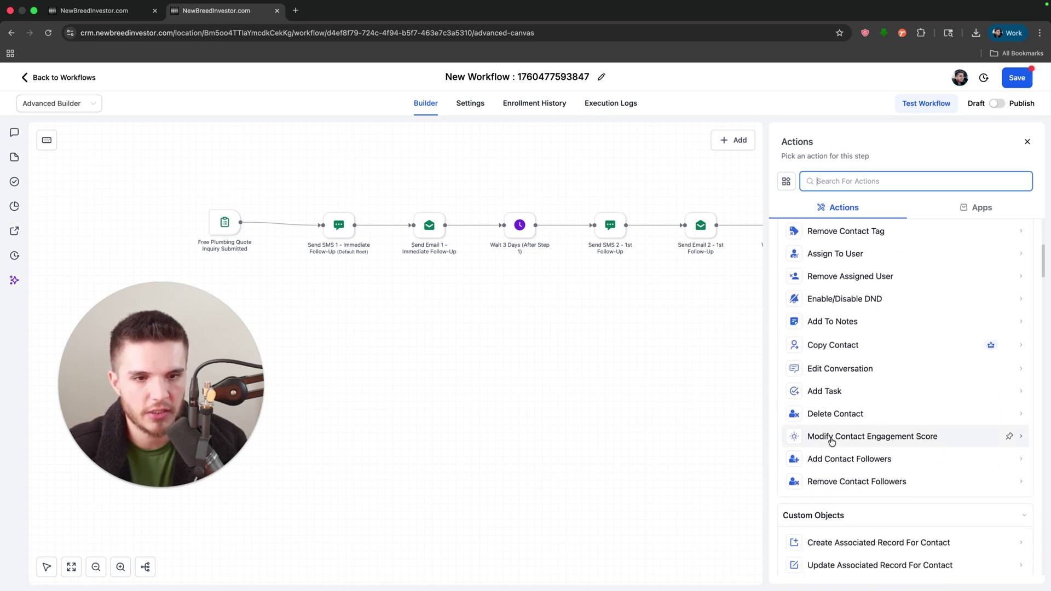
scroll(828, 438, "down", 15)
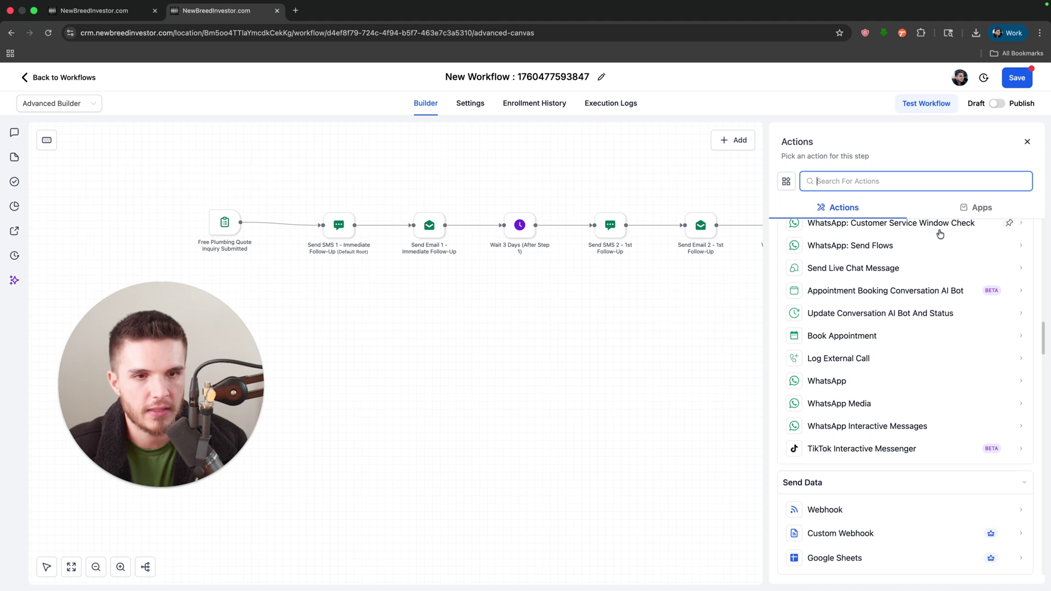
left_click(1027, 141)
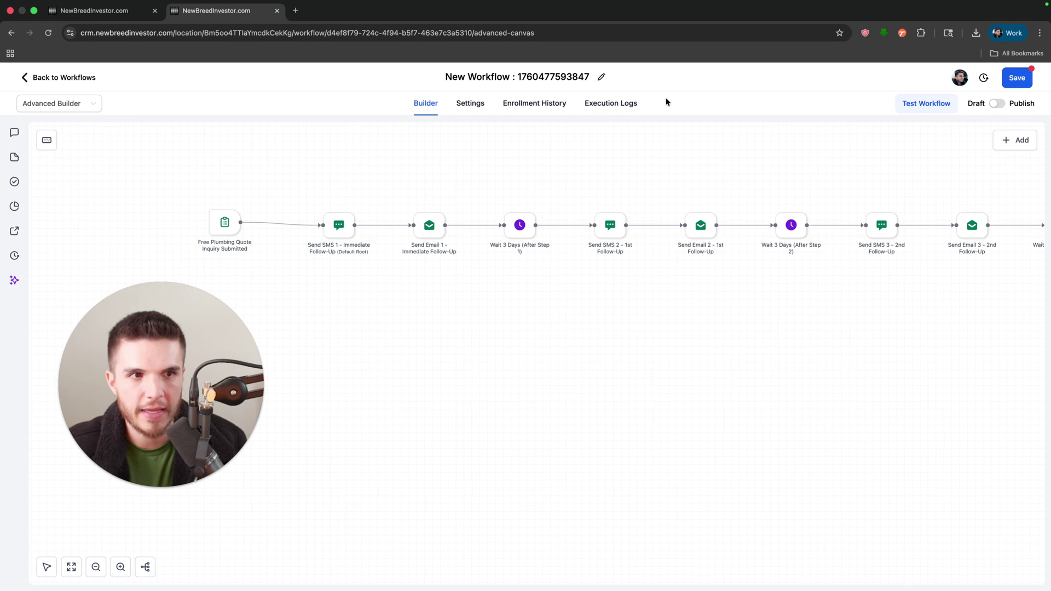
- Open Add Action and scroll the actions list down to AI Actions and Communities
left_click(1025, 139)
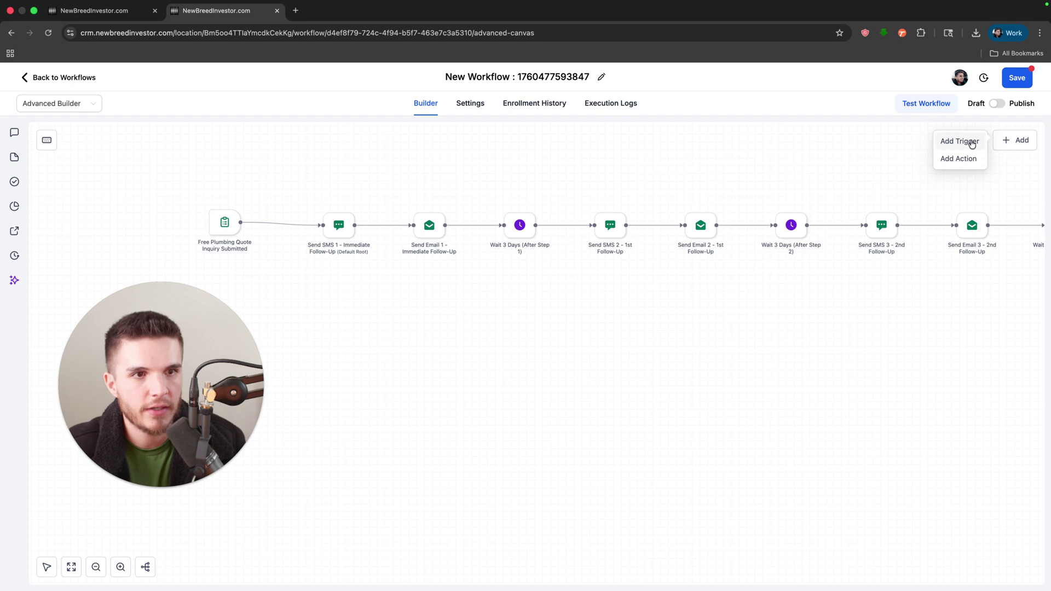
left_click(957, 159)
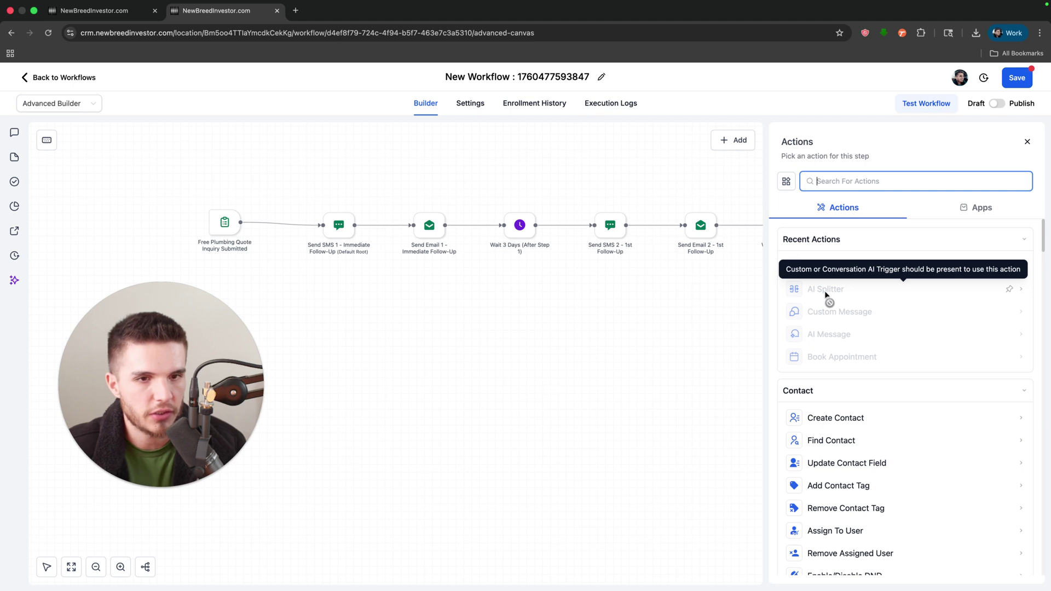
scroll(815, 356, "down", 2)
scroll(816, 357, "down", 1)
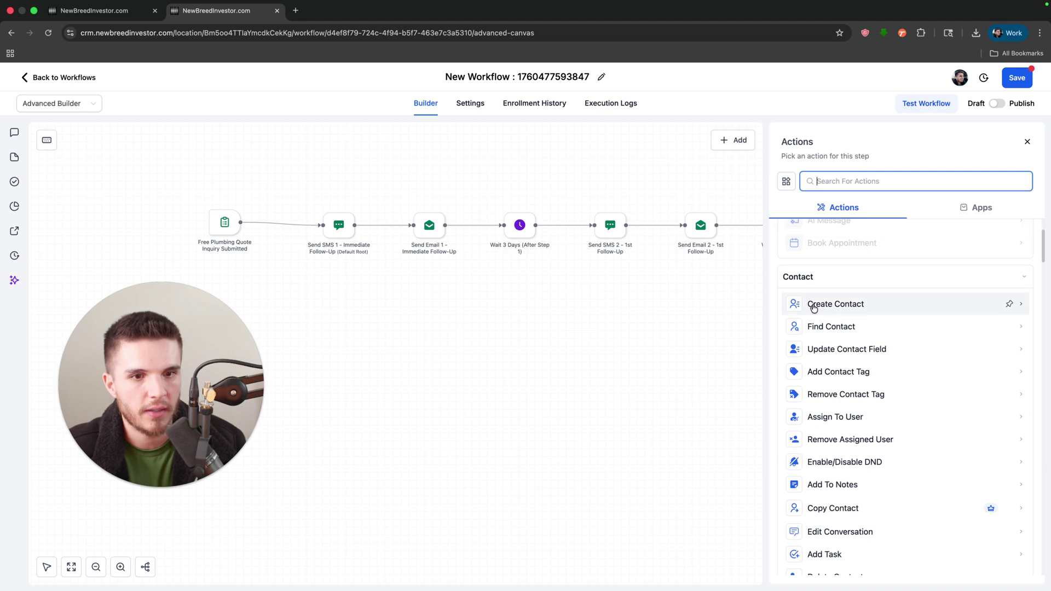
scroll(814, 303, "down", 6)
scroll(814, 308, "down", 3)
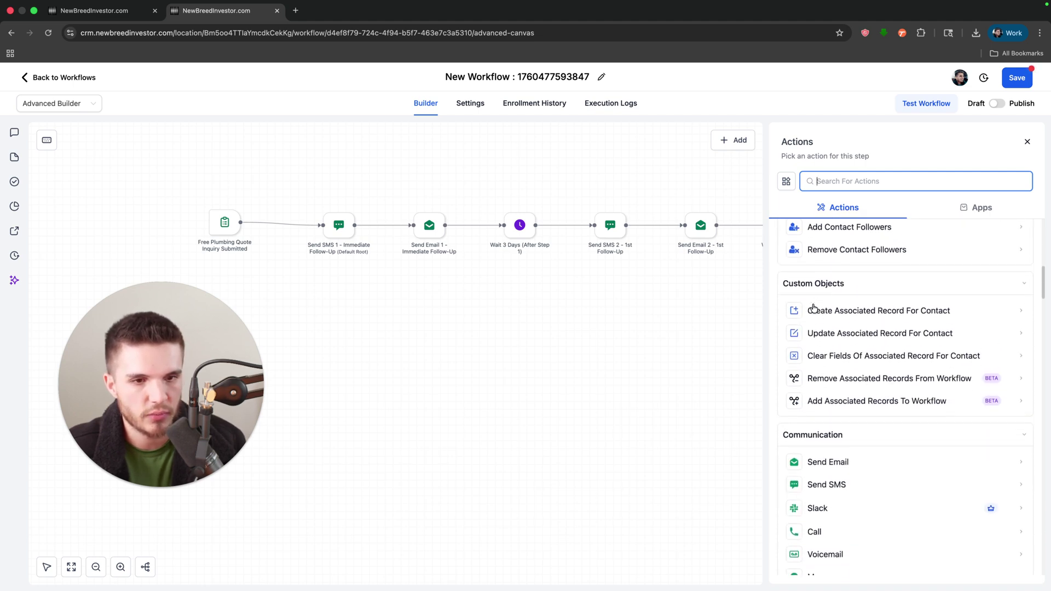
scroll(847, 417, "down", 15)
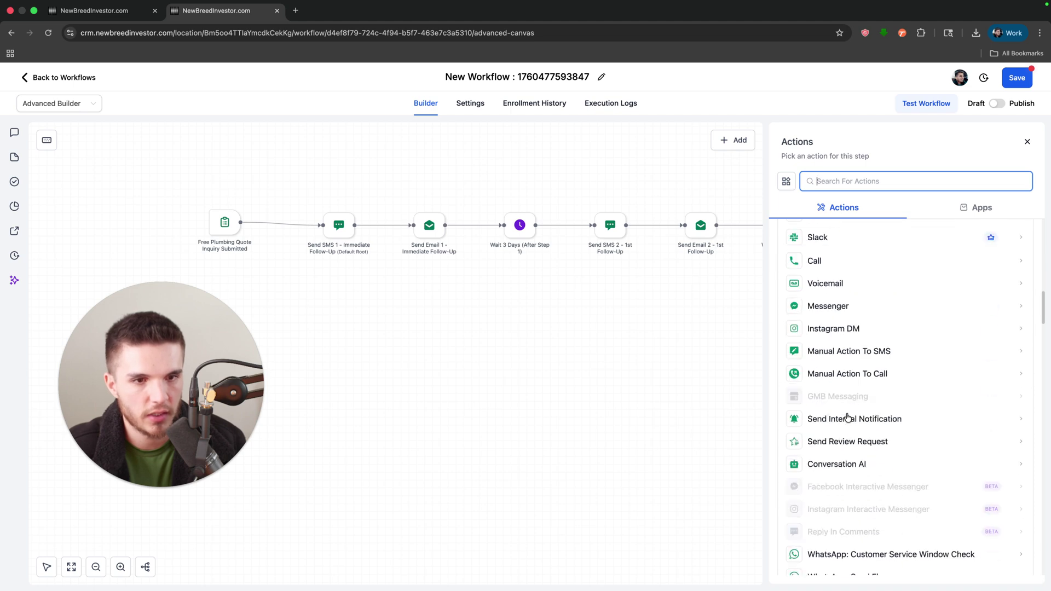
scroll(847, 417, "down", 20)
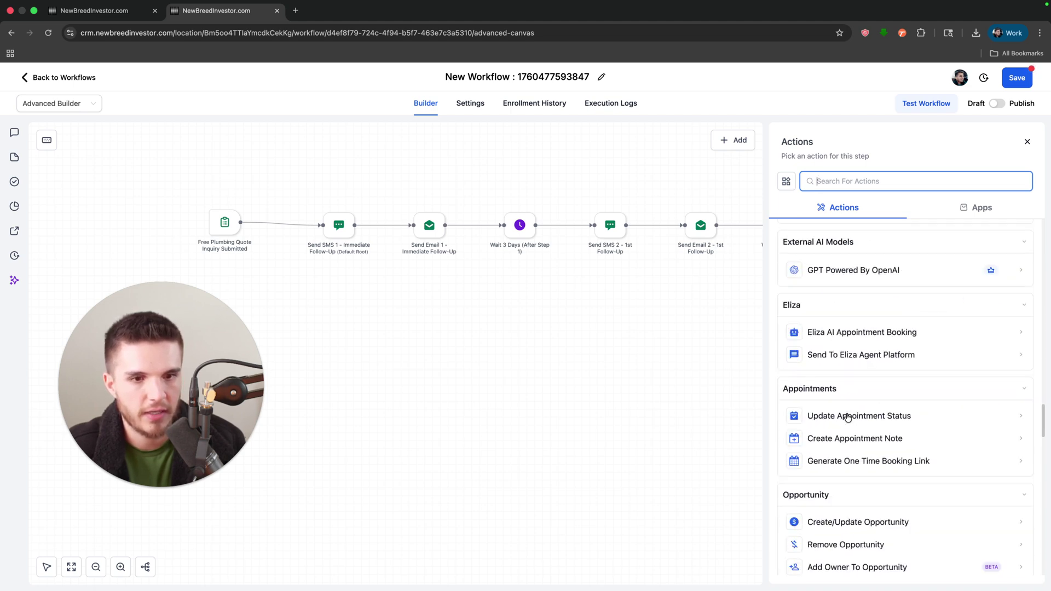
scroll(847, 417, "down", 10)
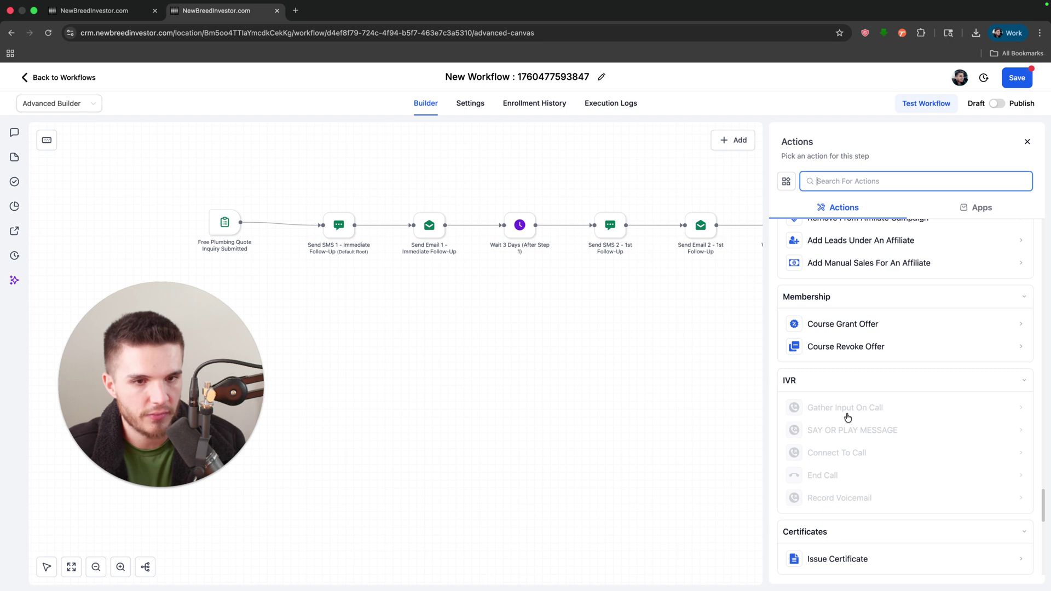
scroll(847, 417, "down", 8)
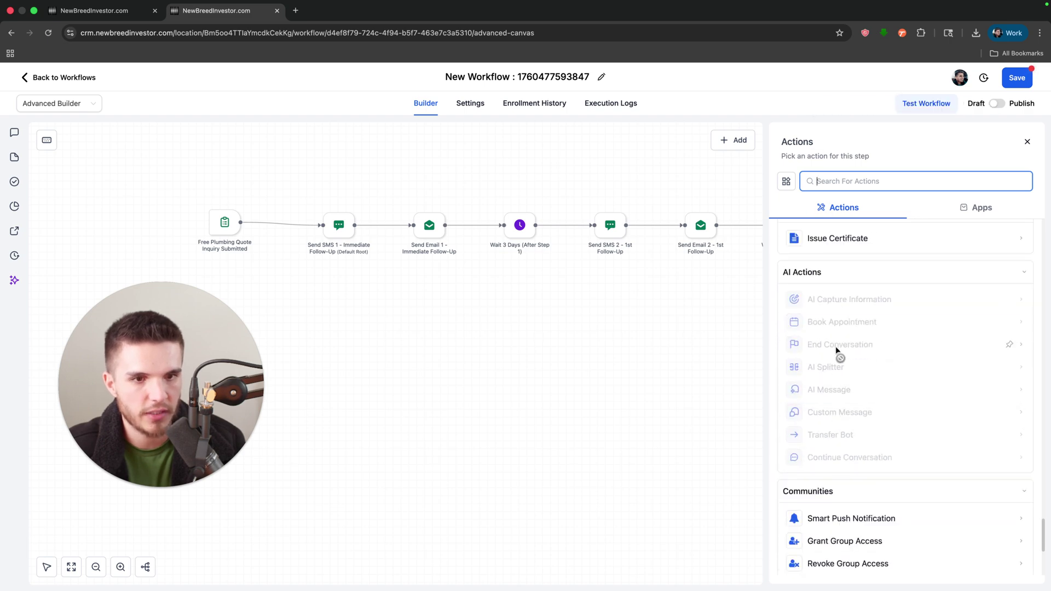